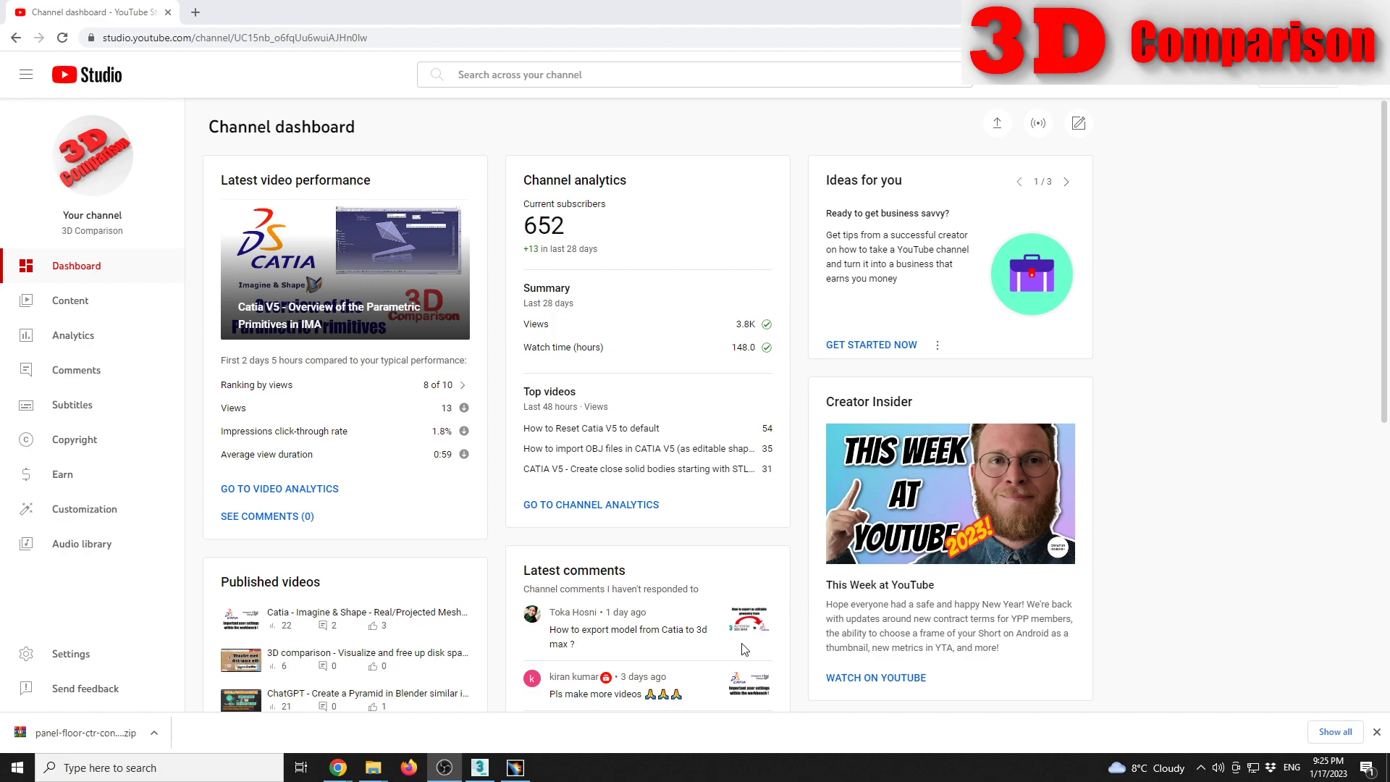
pyautogui.click(584, 73)
pyautogui.write('3ds')
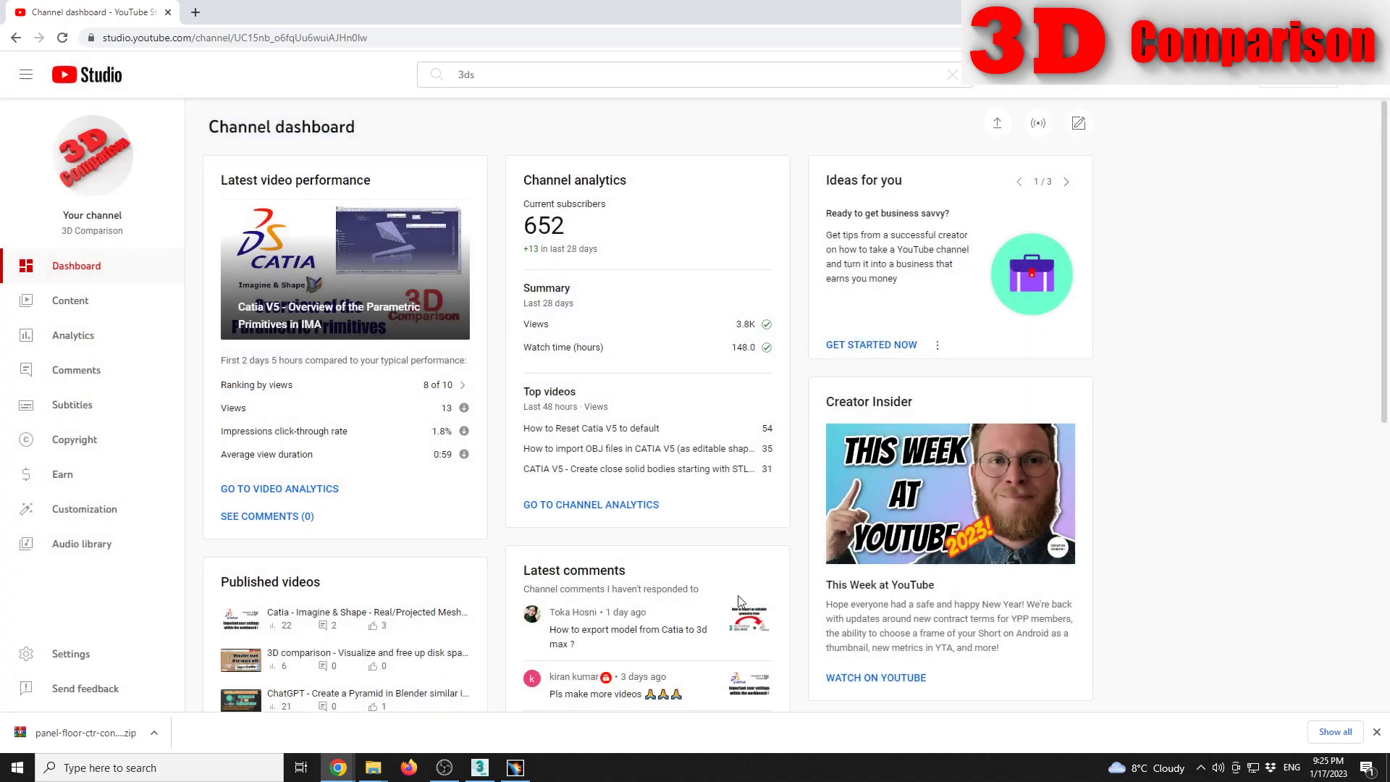
pyautogui.click(1215, 588)
# - Switch to 3ds Max and examine the file formats supported for import, closing the import dialog without choosing a file
pyautogui.click(480, 767)
pyautogui.click(15, 24)
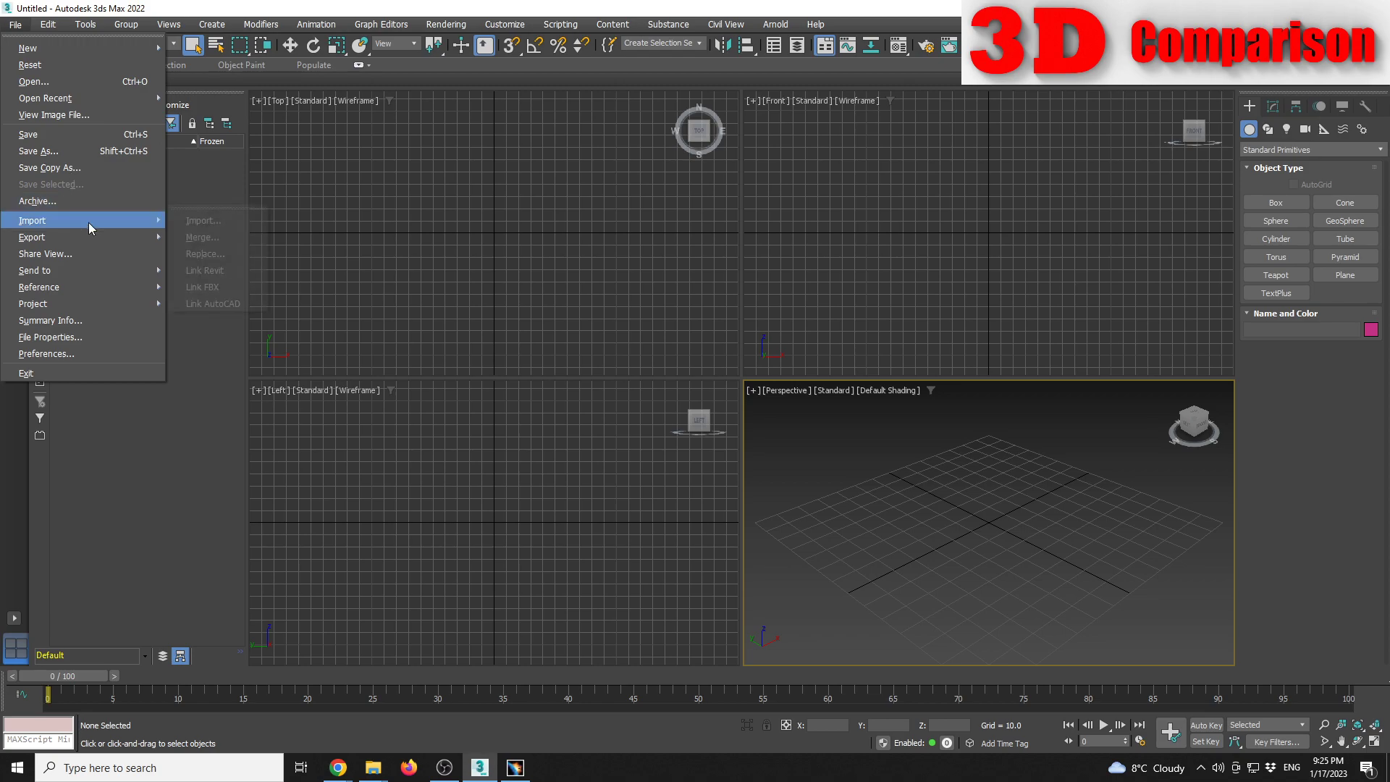
pyautogui.moveTo(89, 223)
pyautogui.click(203, 220)
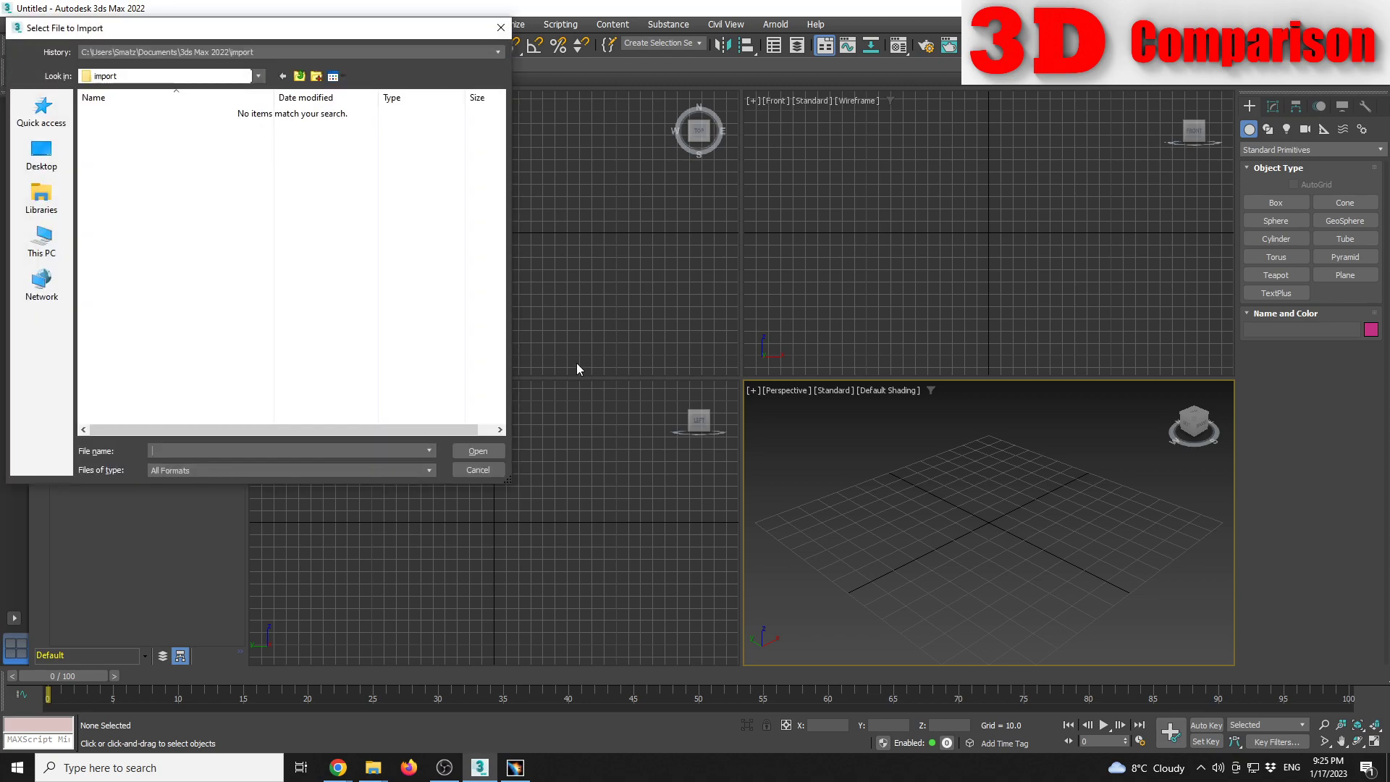
pyautogui.click(303, 469)
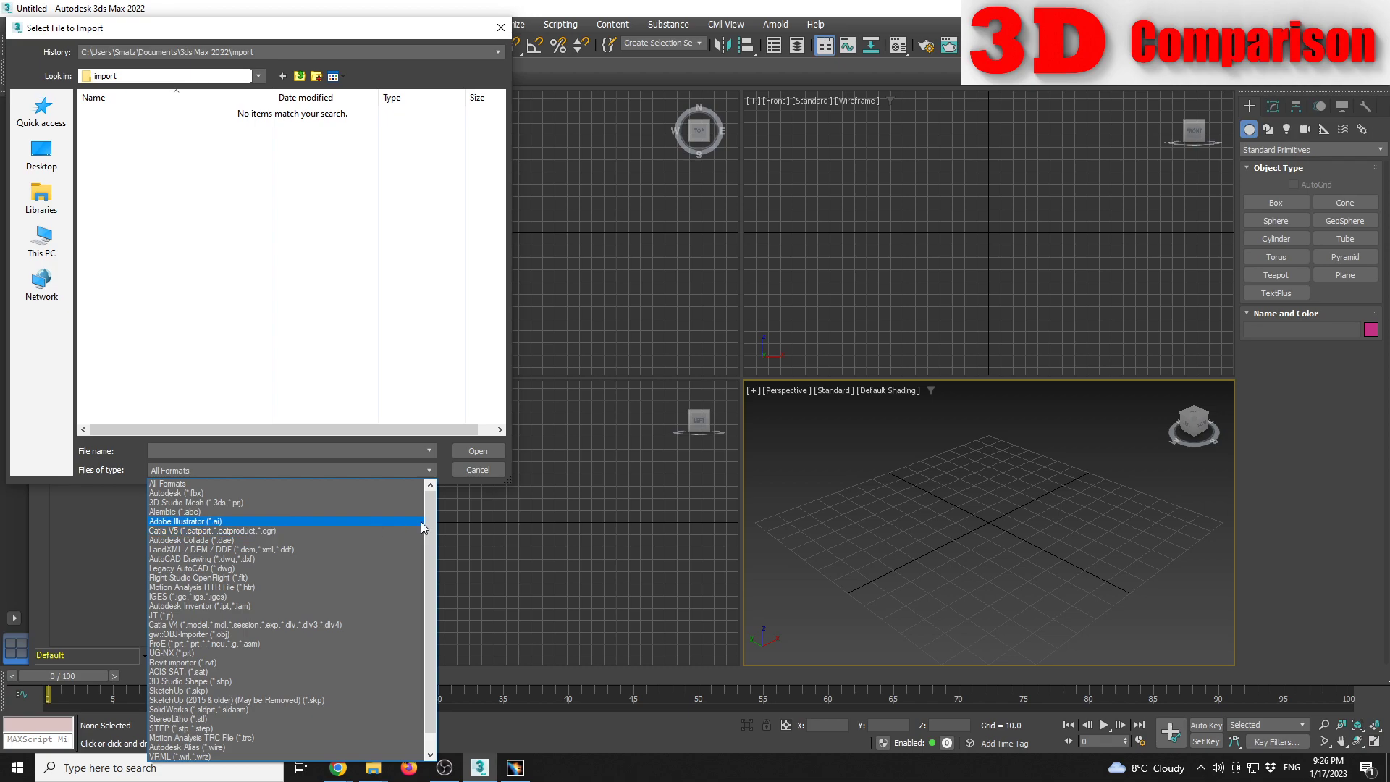
pyautogui.click(472, 476)
pyautogui.click(475, 472)
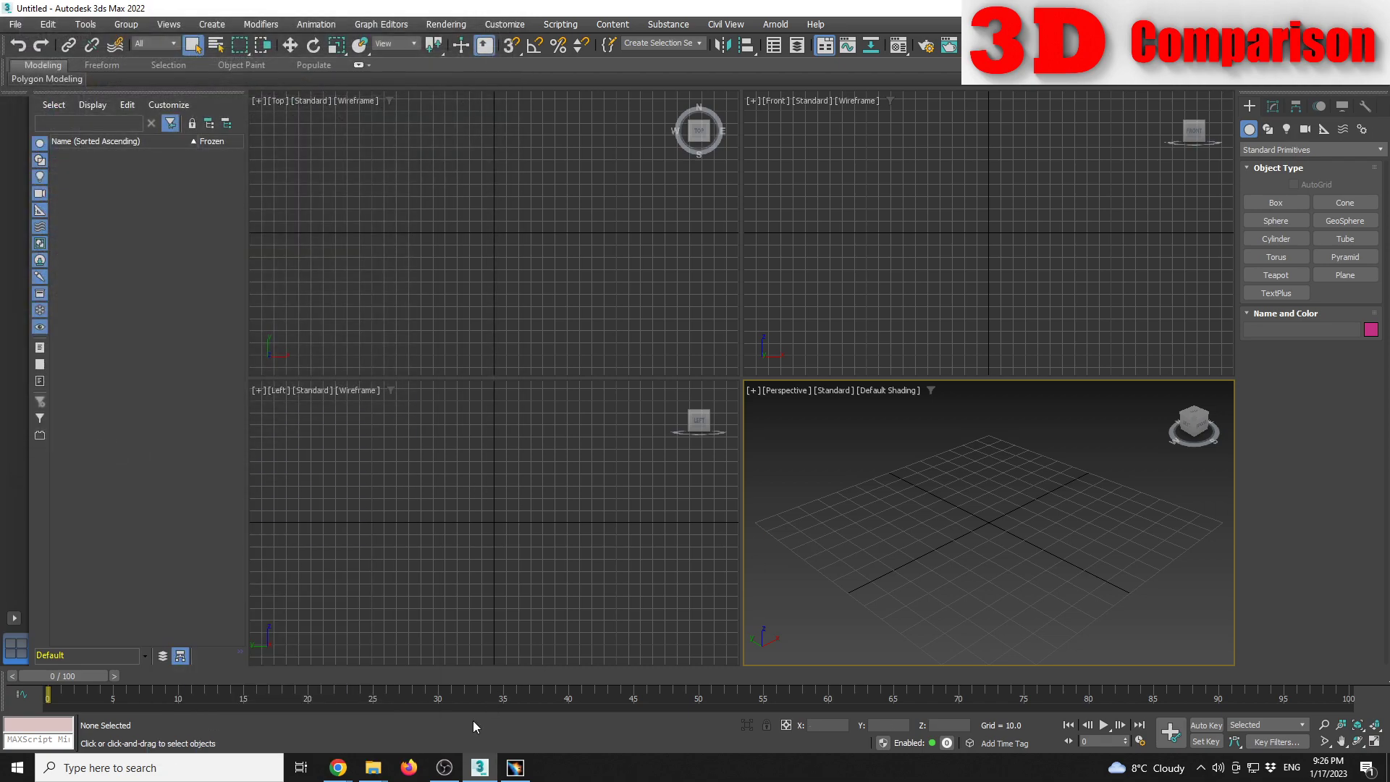
# - Switch to CATIA V5 and simulate the ENGINE-CRANK mechanism, turning the crankshaft until Command.1 is at -360
pyautogui.click(522, 772)
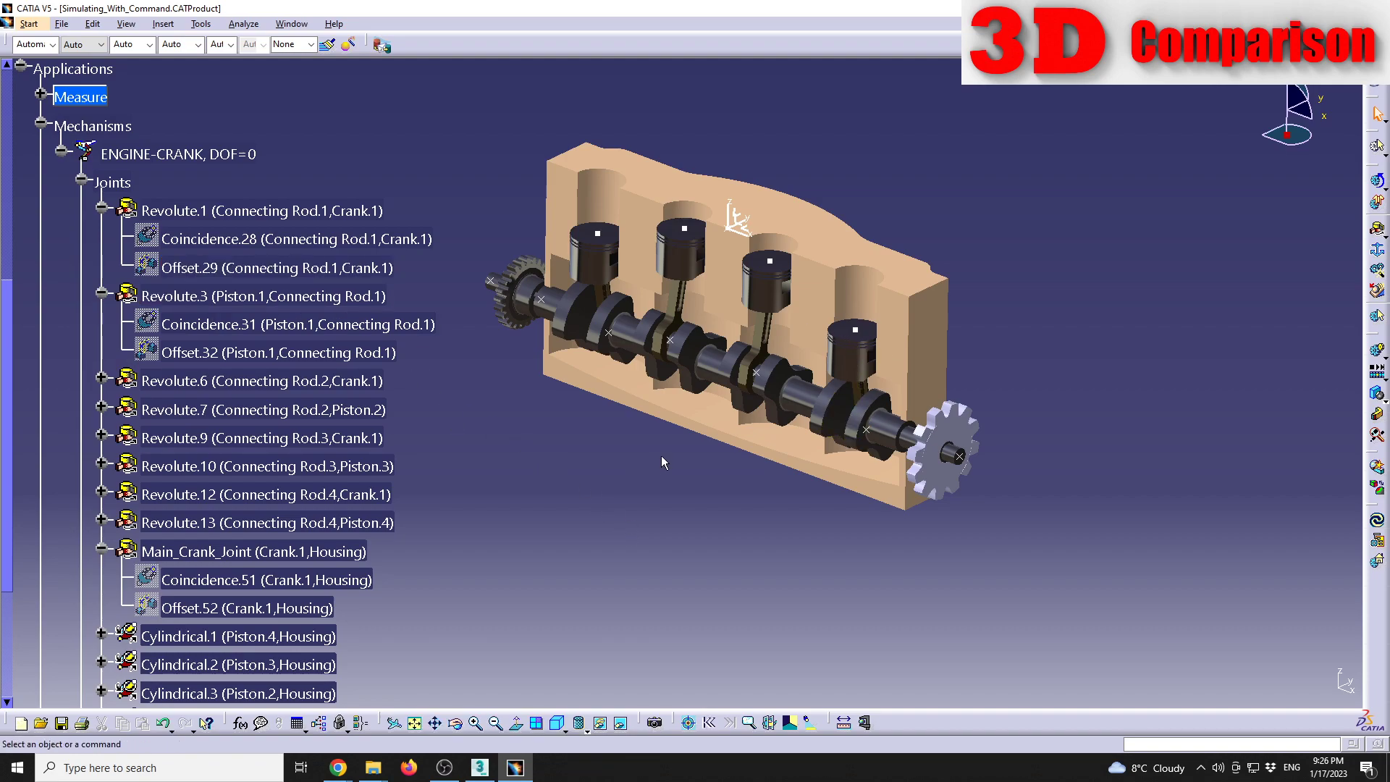
pyautogui.click(1380, 184)
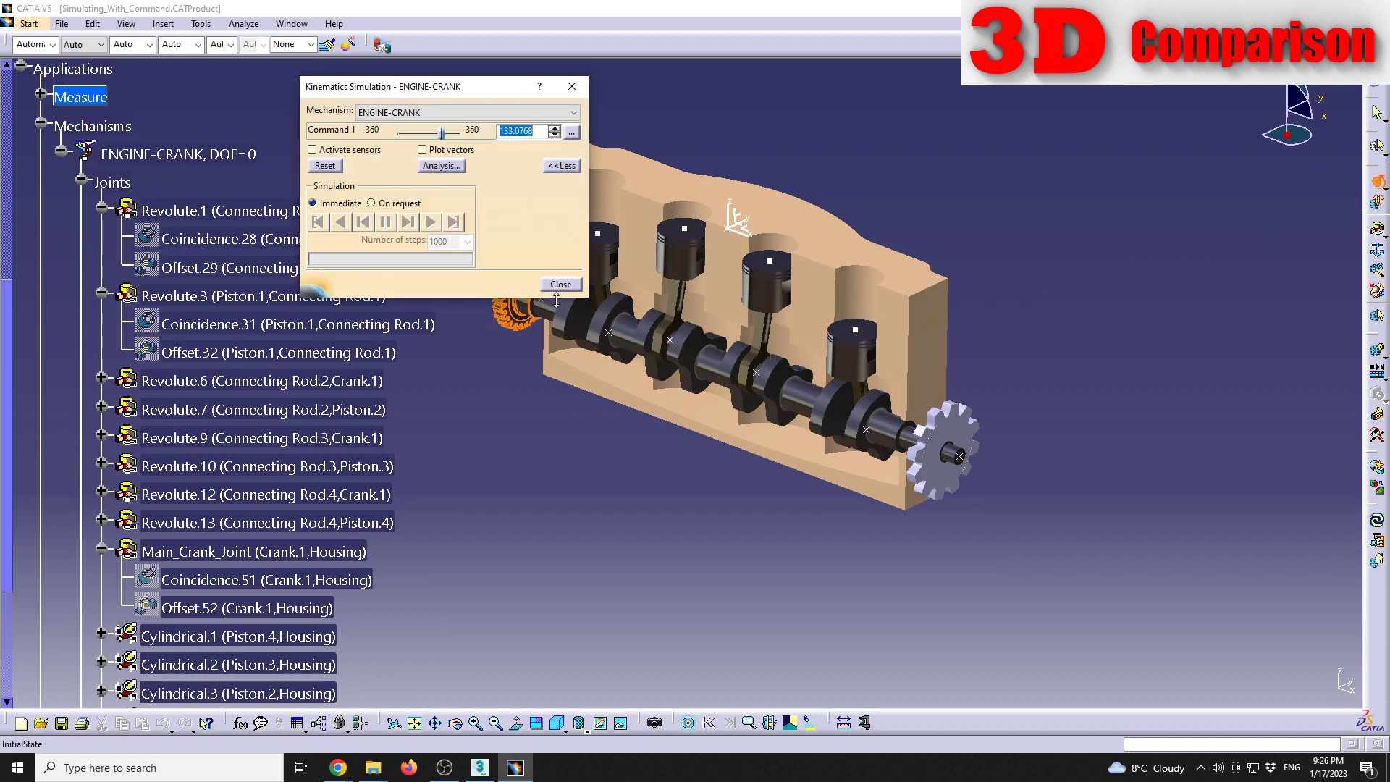
pyautogui.moveTo(713, 358)
pyautogui.mouseDown()
pyautogui.moveTo(740, 328)
pyautogui.moveTo(718, 364)
pyautogui.moveTo(774, 381)
pyautogui.moveTo(760, 366)
pyautogui.moveTo(672, 376)
pyautogui.moveTo(733, 369)
pyautogui.mouseUp()
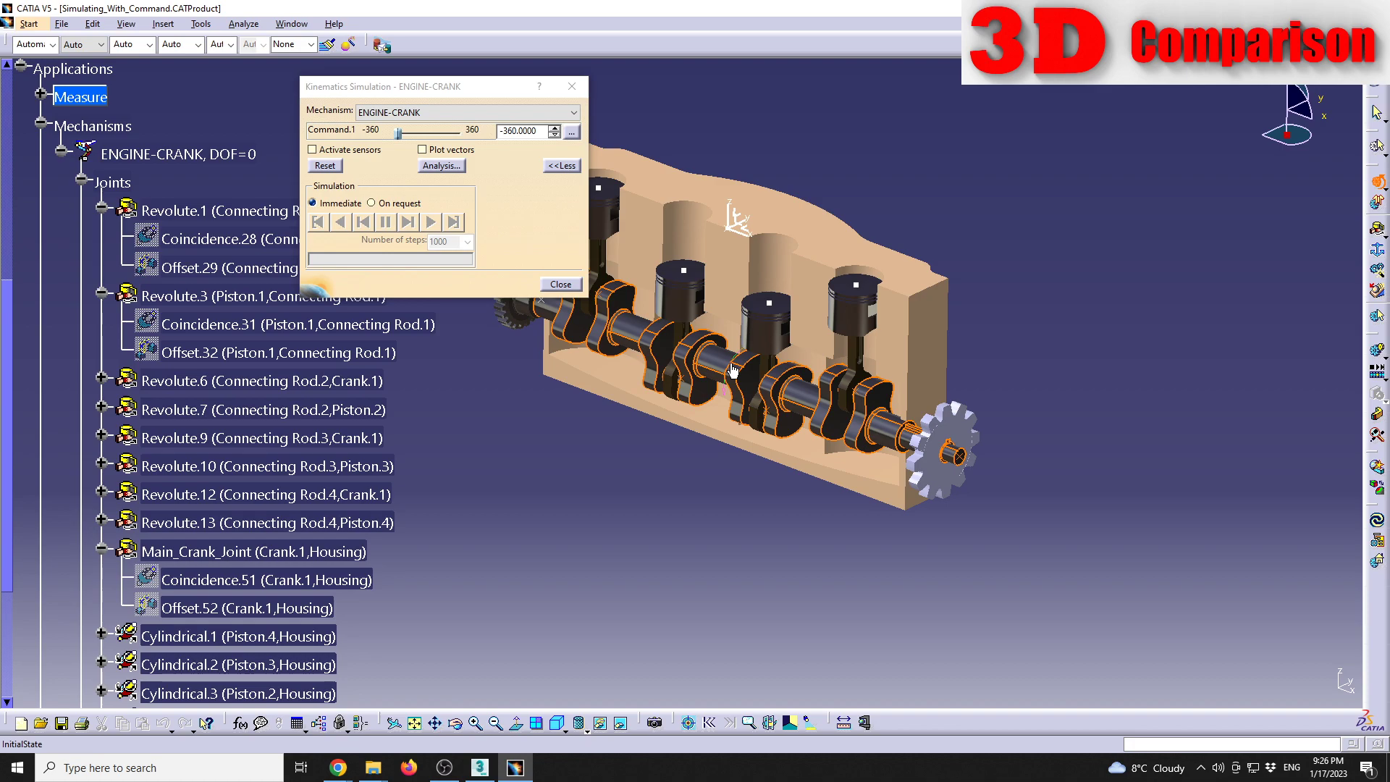
pyautogui.click(561, 284)
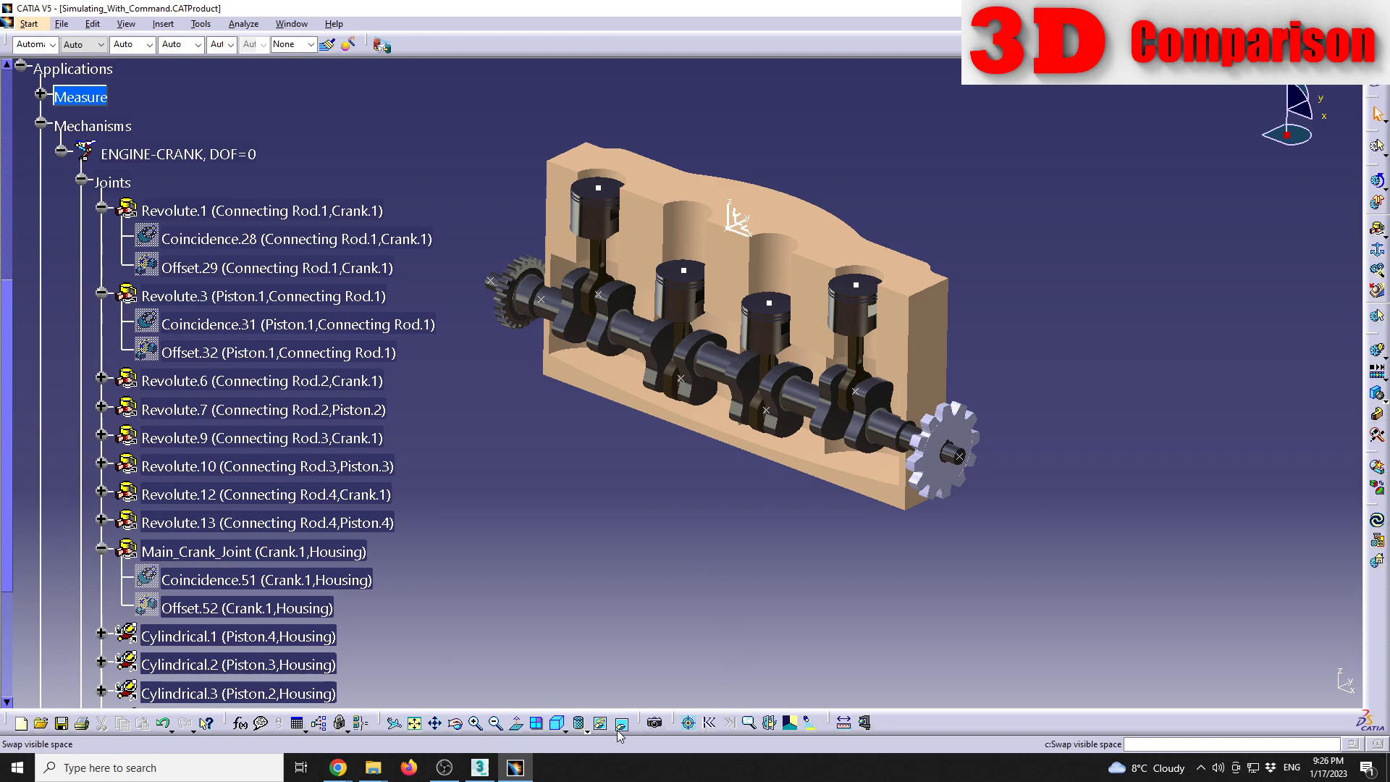
# - Display the engine assembly shaded with edges and colour the crankshaft's middle cylindrical face orange
pyautogui.click(587, 730)
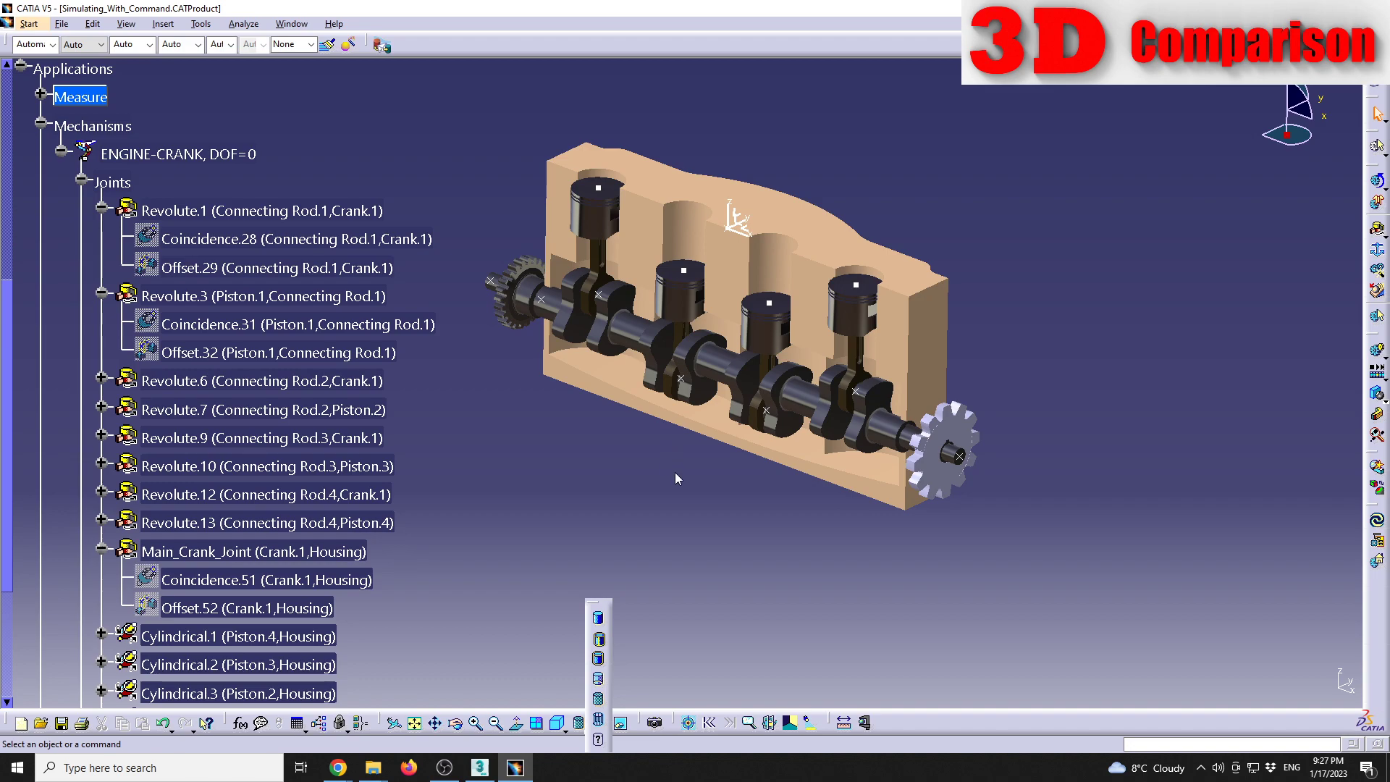
pyautogui.click(598, 642)
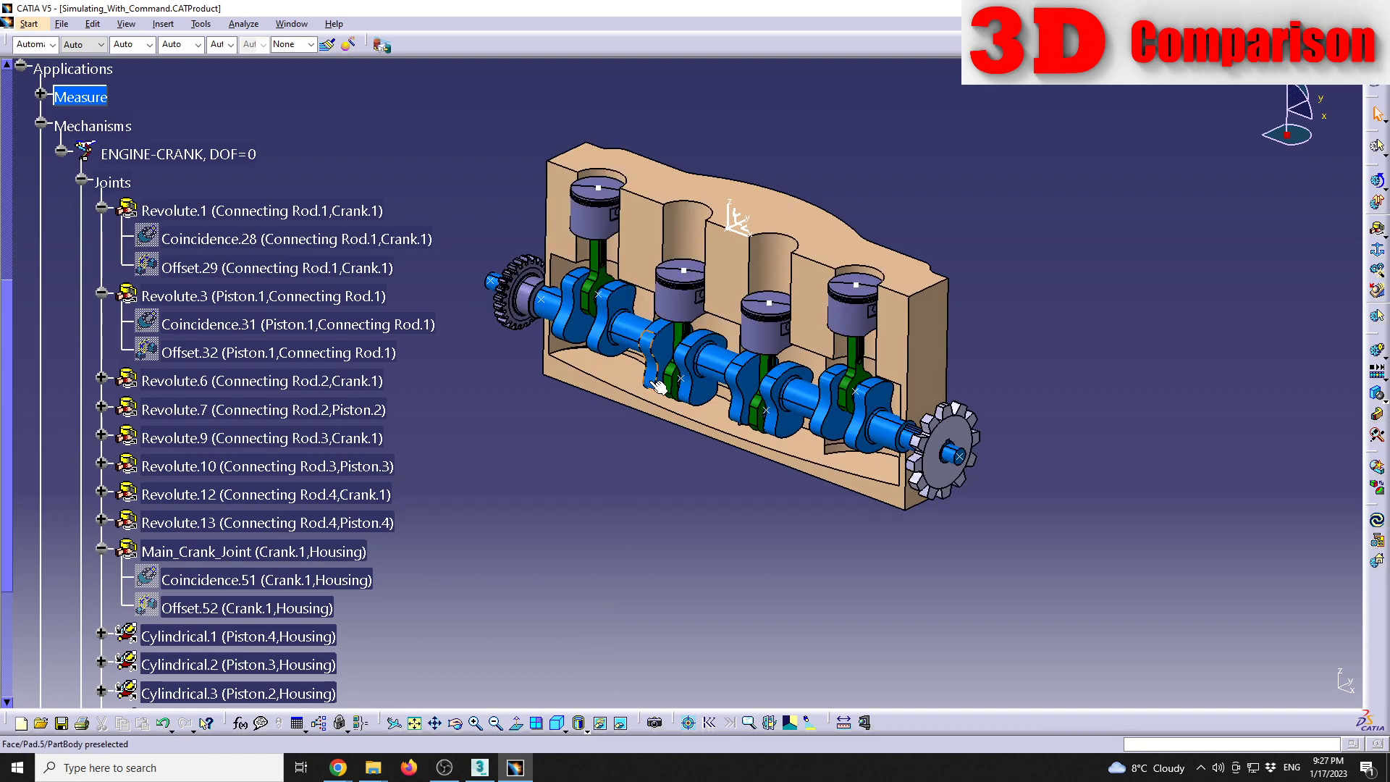
pyautogui.click(721, 367)
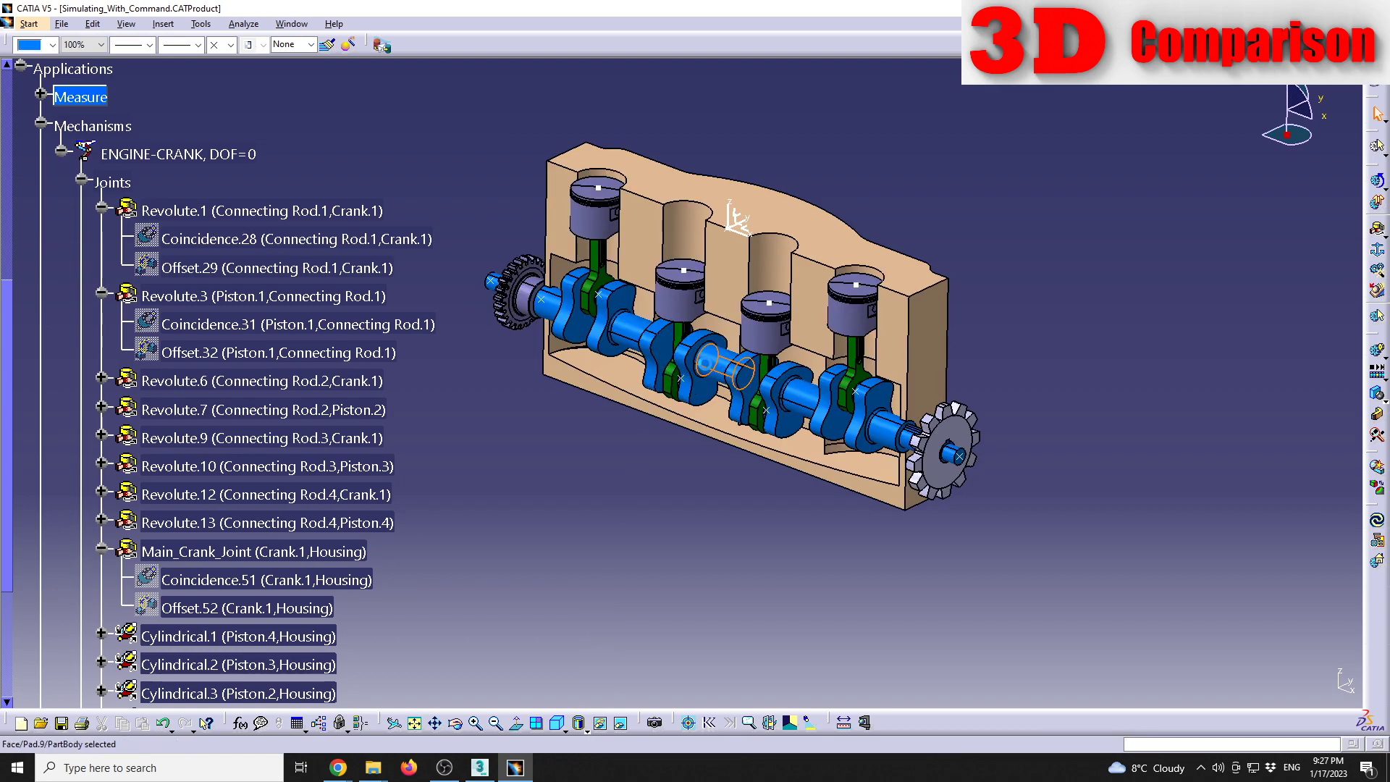
pyautogui.rightClick(417, 42)
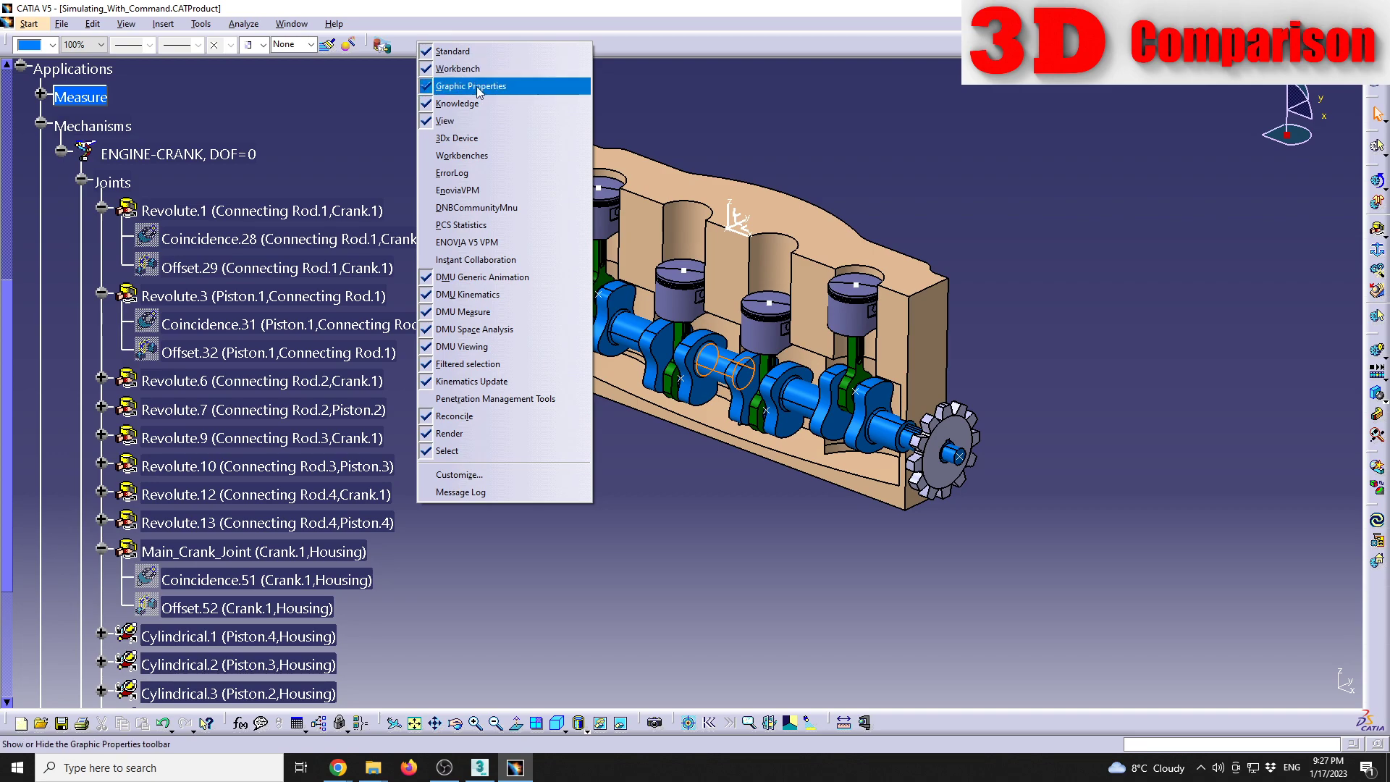
pyautogui.click(54, 45)
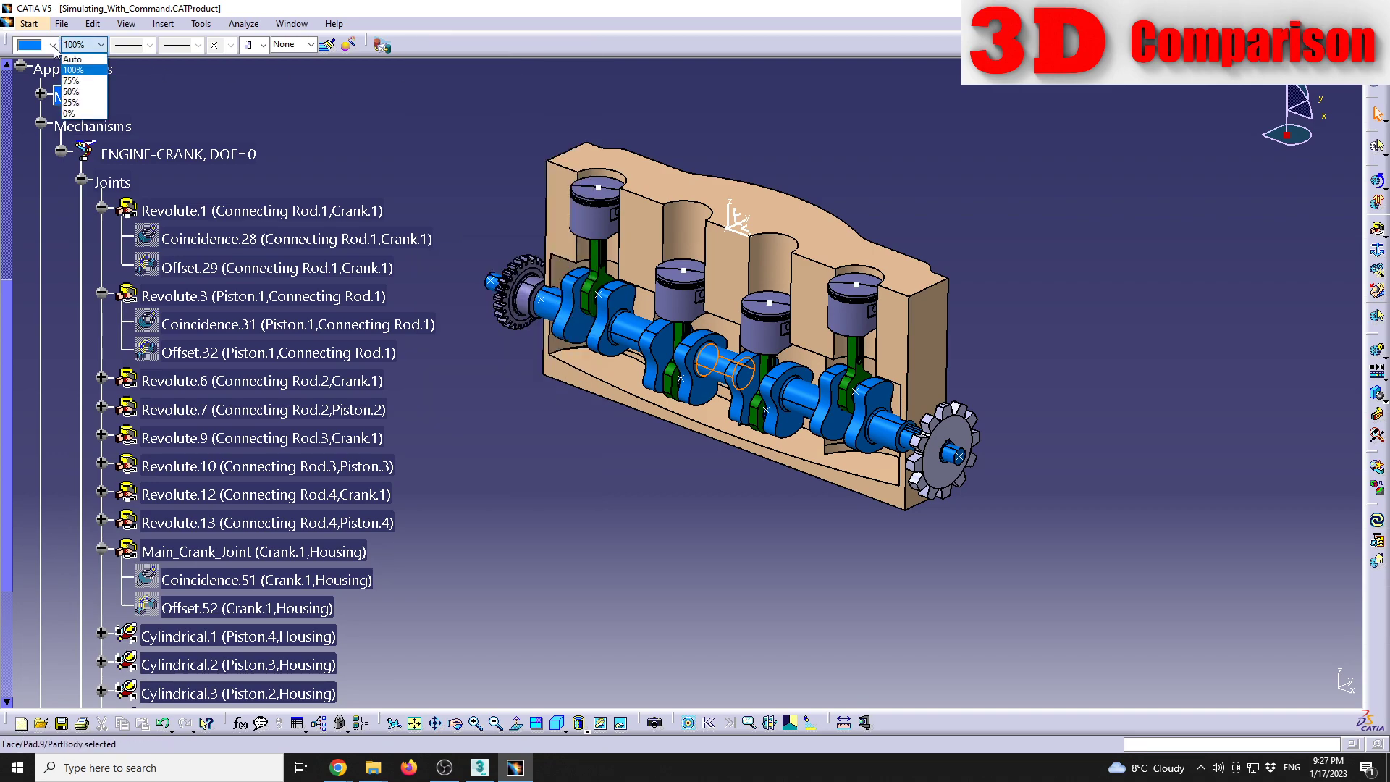
pyautogui.click(53, 45)
pyautogui.click(54, 46)
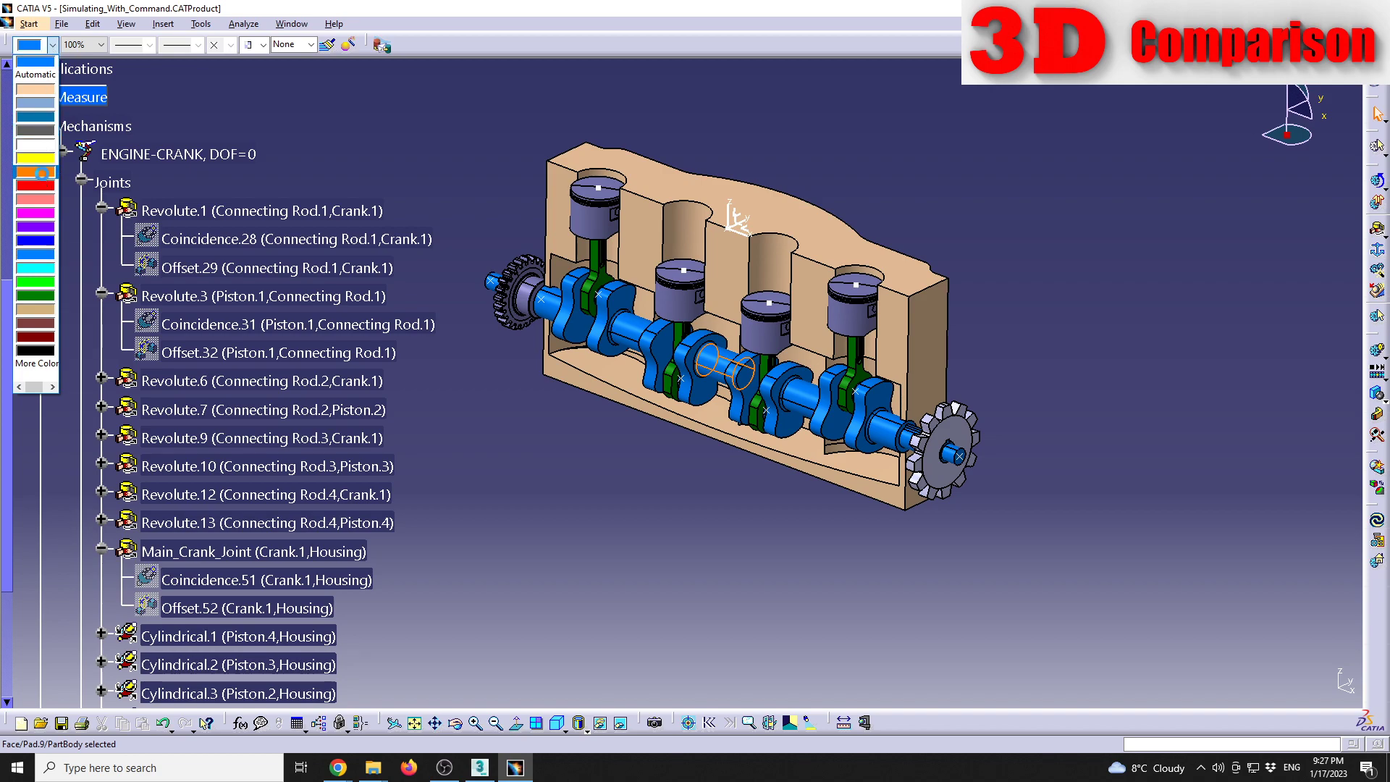
pyautogui.click(36, 177)
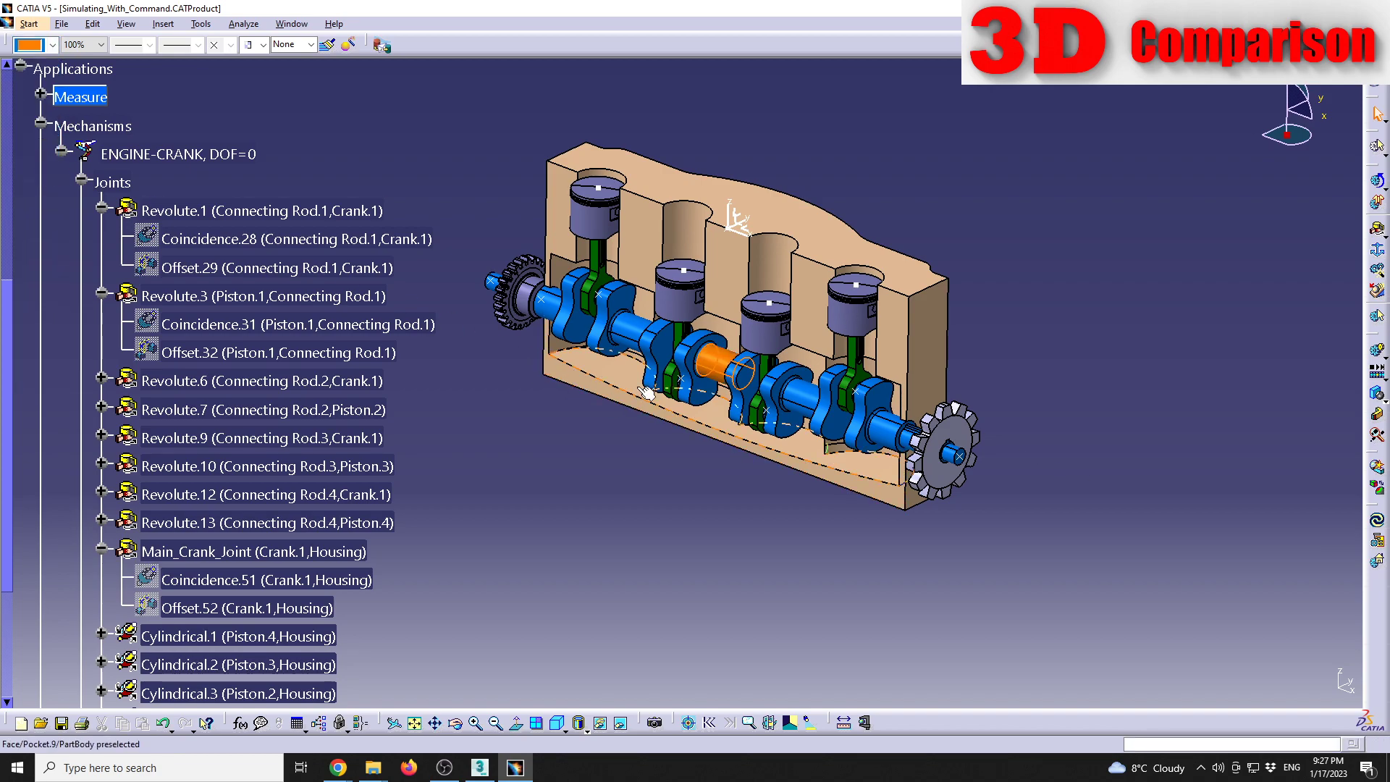
pyautogui.click(714, 370)
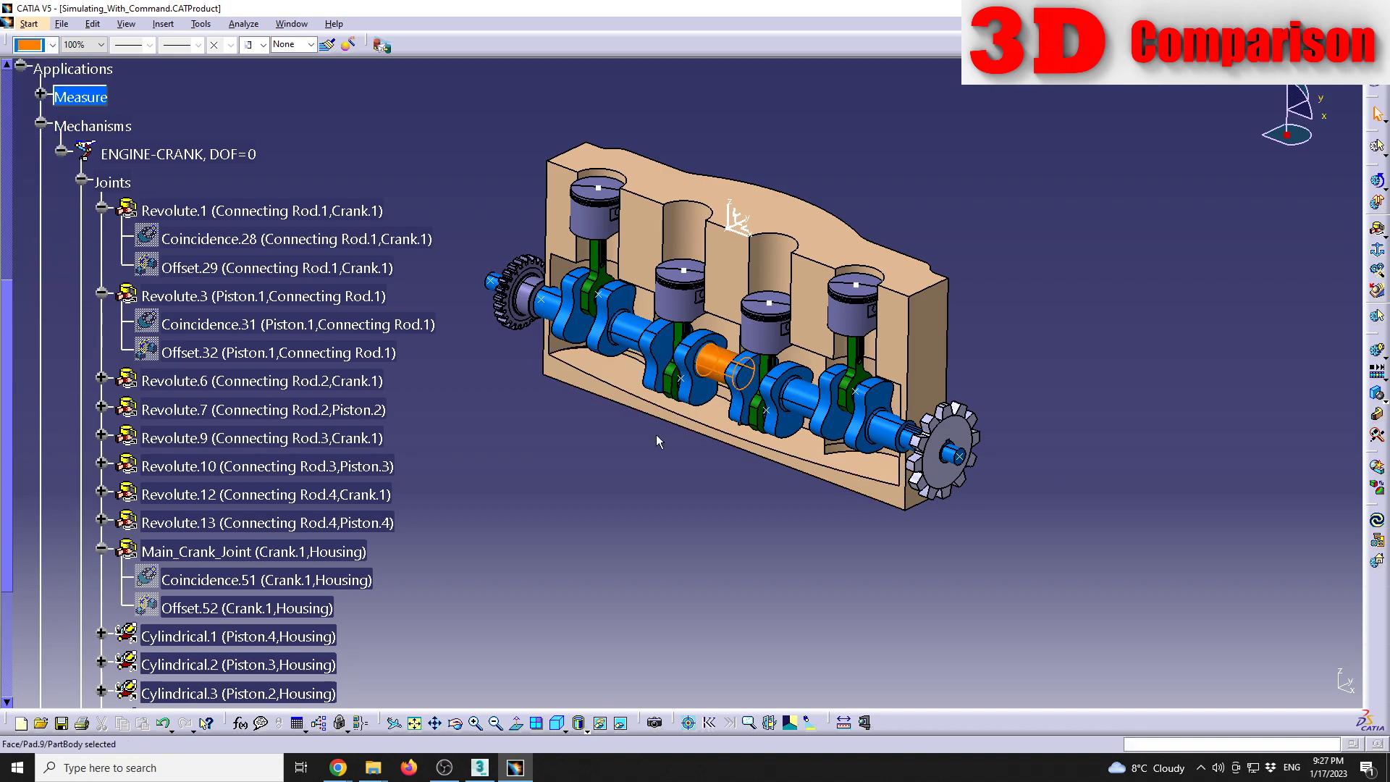
pyautogui.click(591, 505)
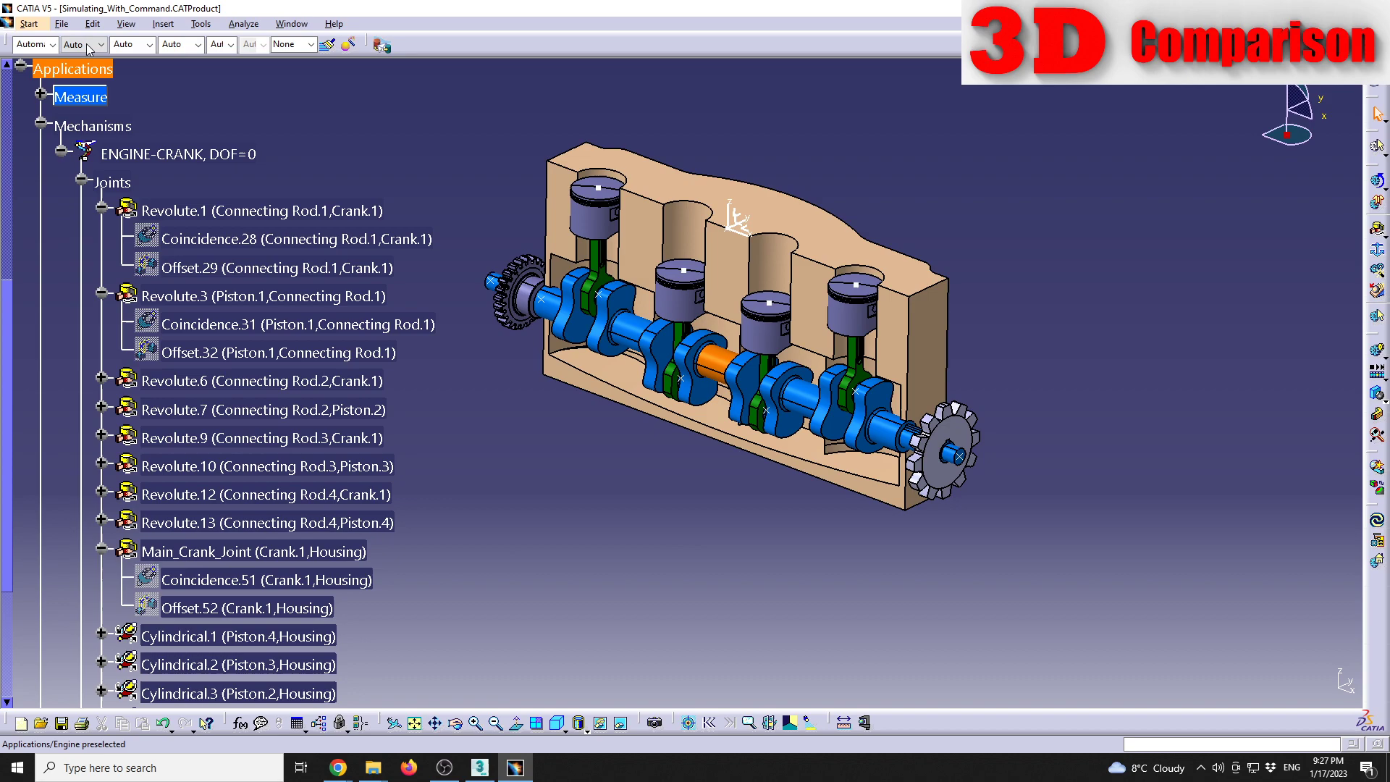
# - Import the Simulating_With_Command CATIA product from its File Explorer folder into the 3ds Max Perspective viewport and place it in the scene
pyautogui.moveTo(373, 767)
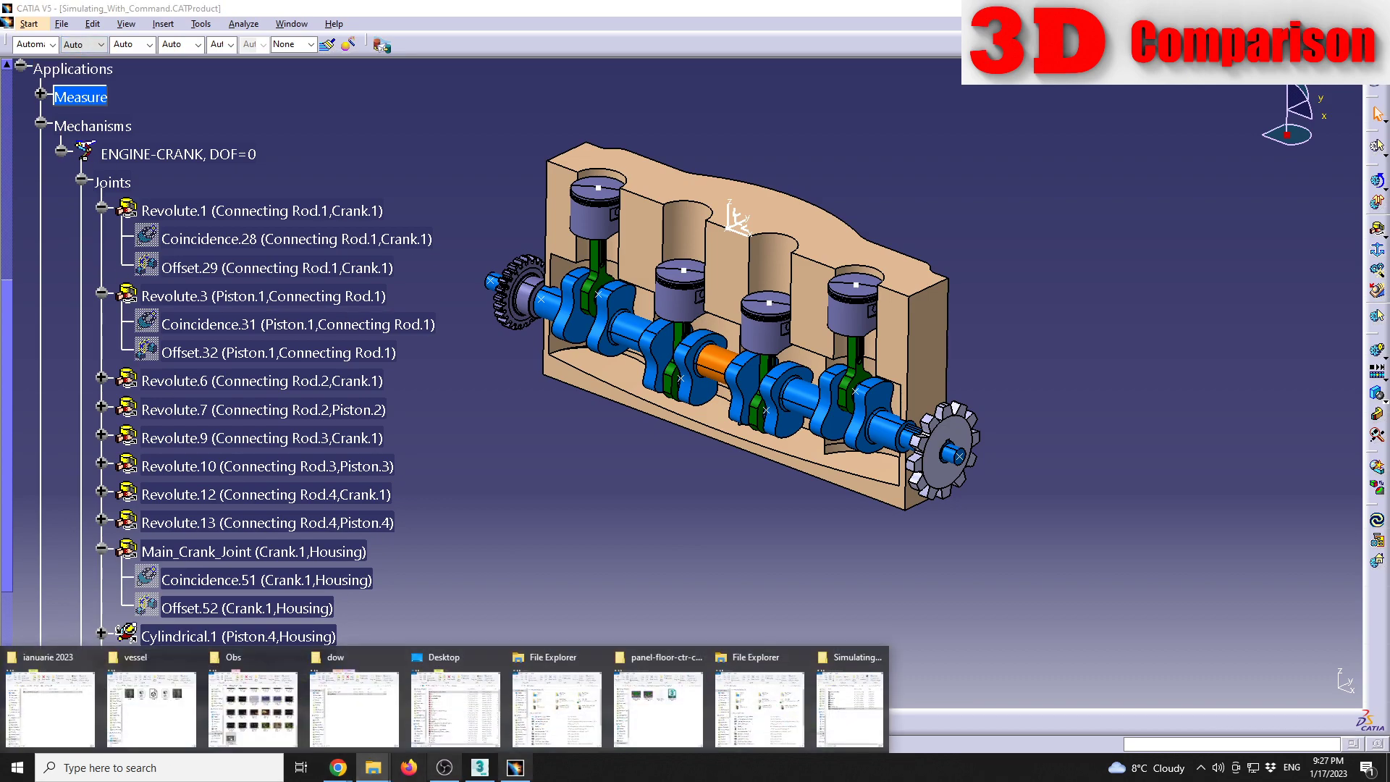
pyautogui.click(844, 709)
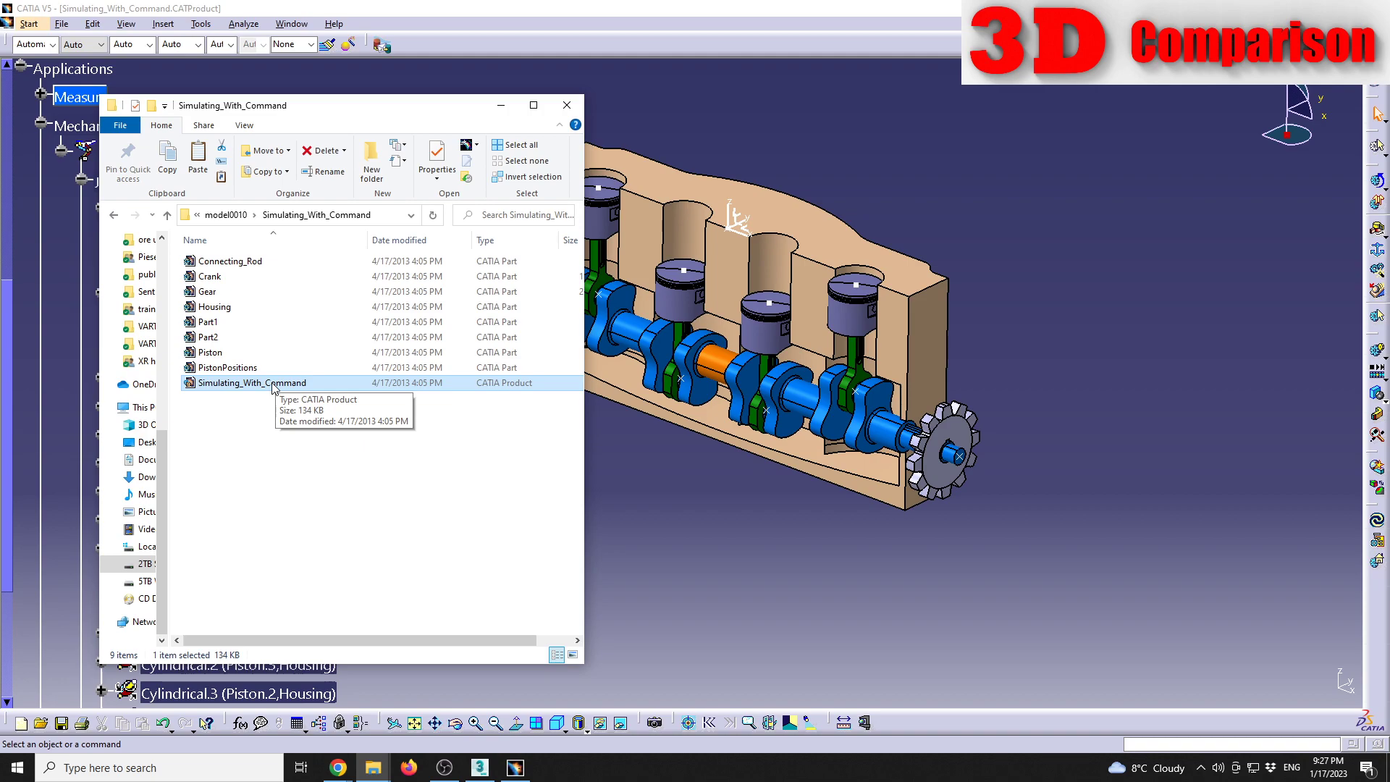
pyautogui.moveTo(273, 389); pyautogui.dragTo(944, 543)
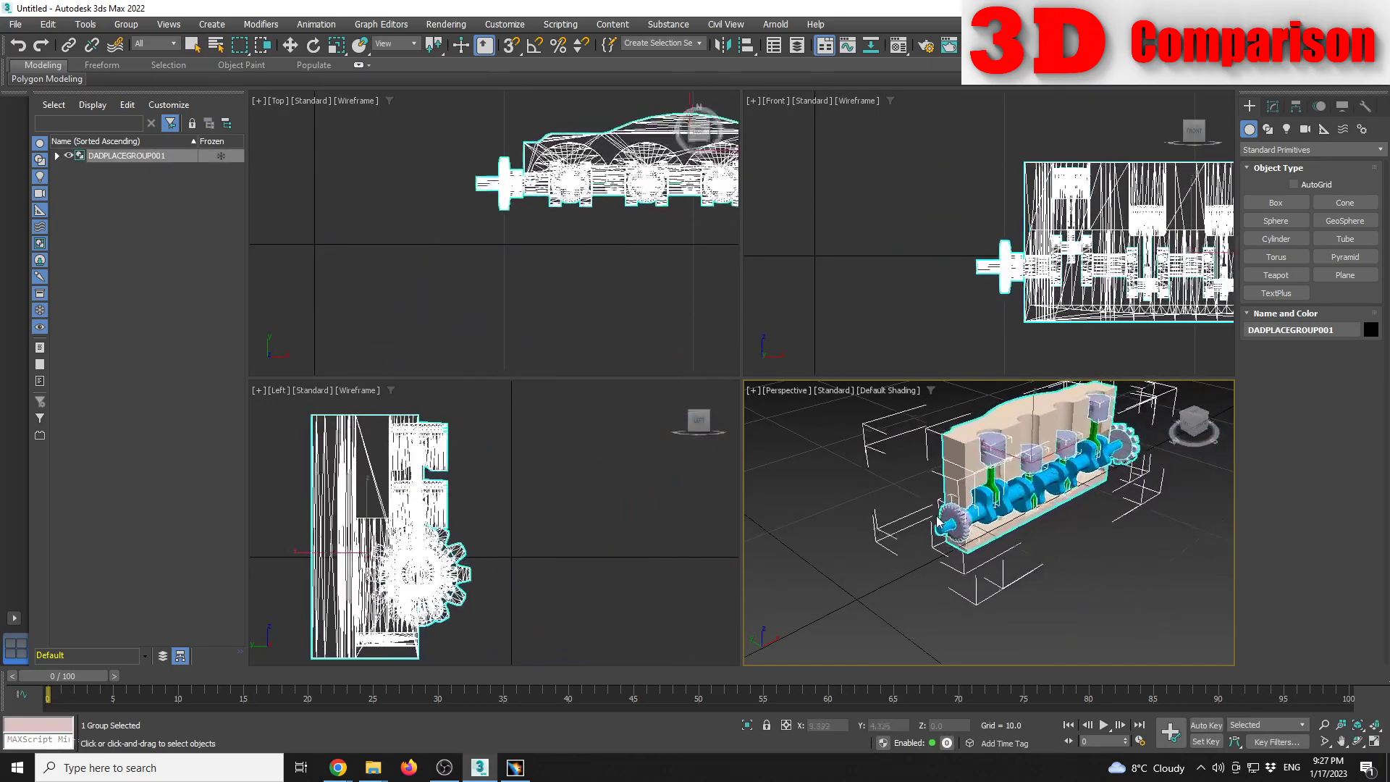
pyautogui.hotkey('shift', 'ctrl', 'z')
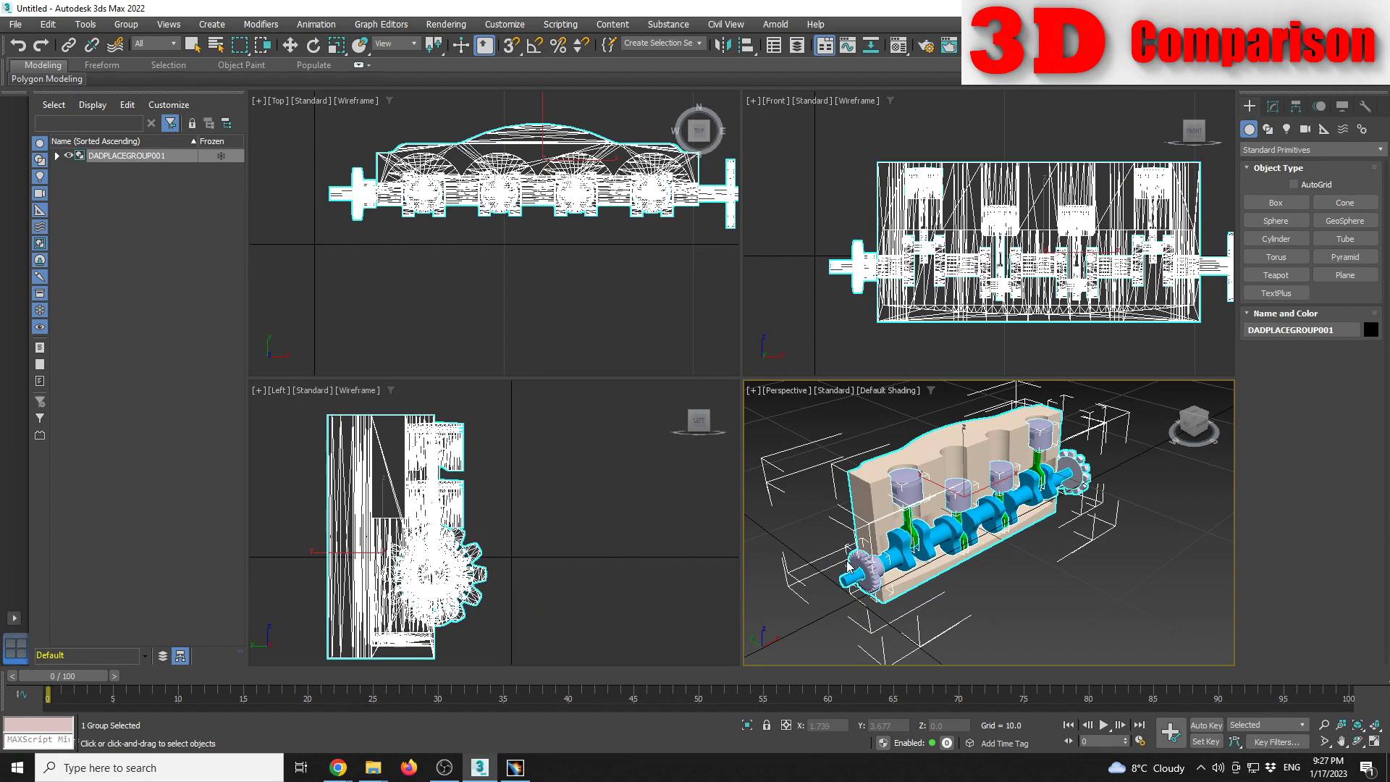
pyautogui.press('w')
pyautogui.click(1055, 566)
# - Examine the imported engine in a maximized Perspective viewport and expand both nested Simulating_With_Command groups down to their parts
pyautogui.keyDown('alt'); pyautogui.moveTo(1075, 517); pyautogui.dragTo(964, 572, button='middle'); pyautogui.keyUp('alt')
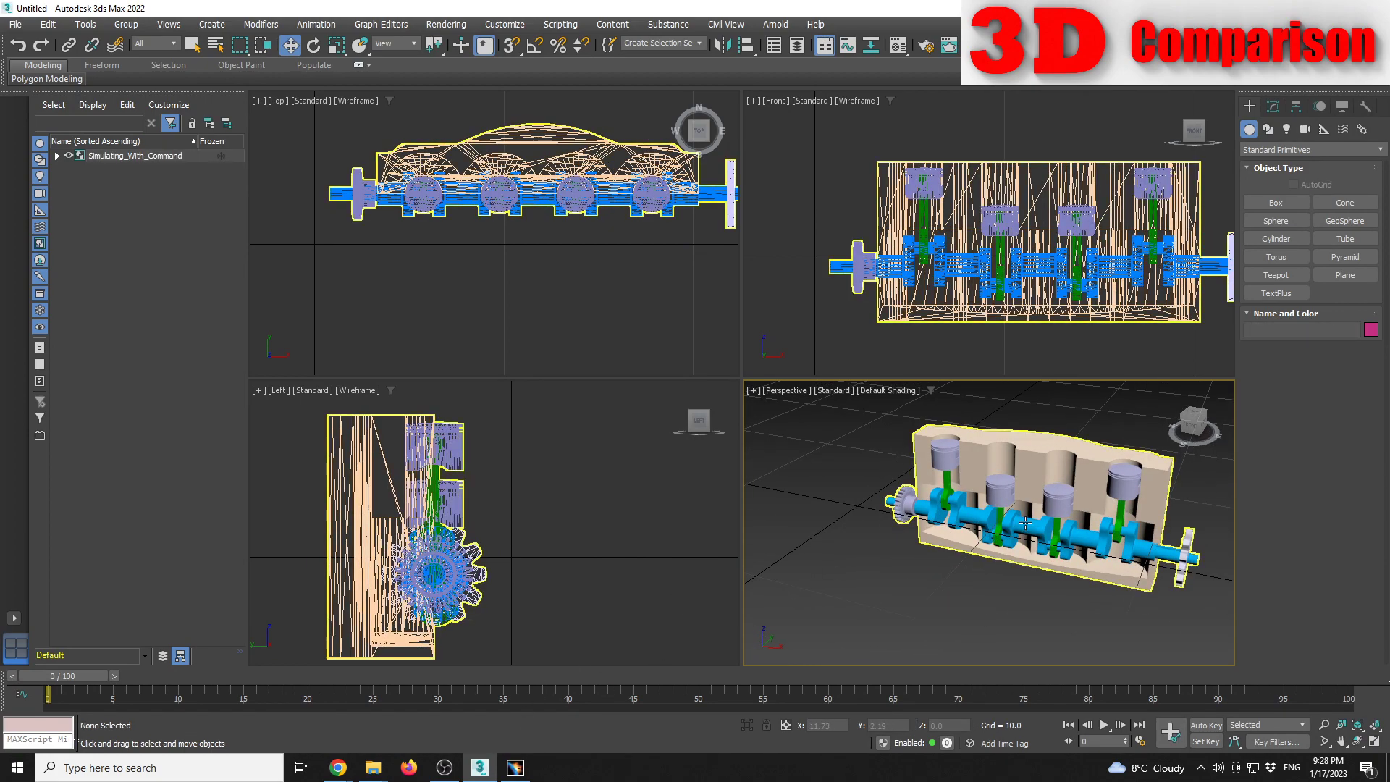
pyautogui.scroll(3, 1024, 520)
pyautogui.scroll(2, 1024, 520)
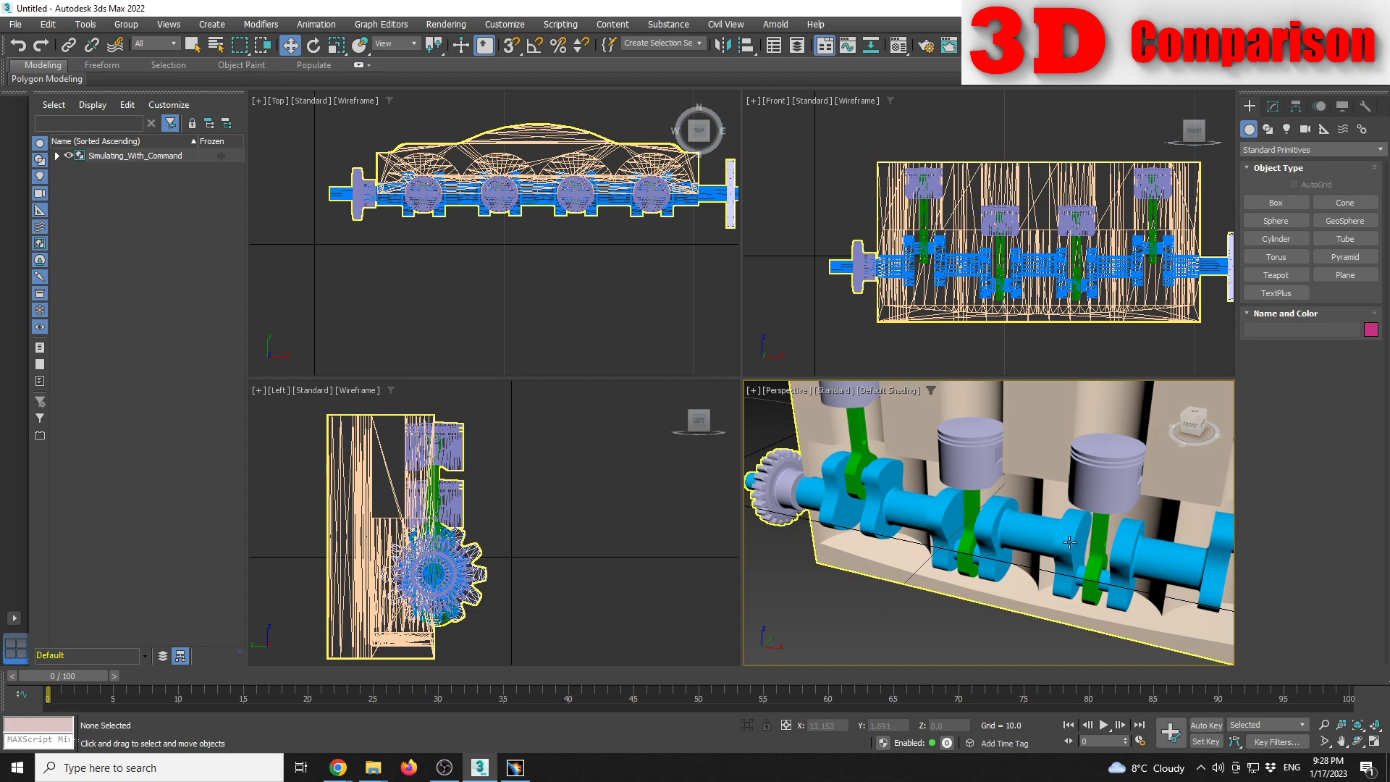
pyautogui.scroll(-4, 1065, 543)
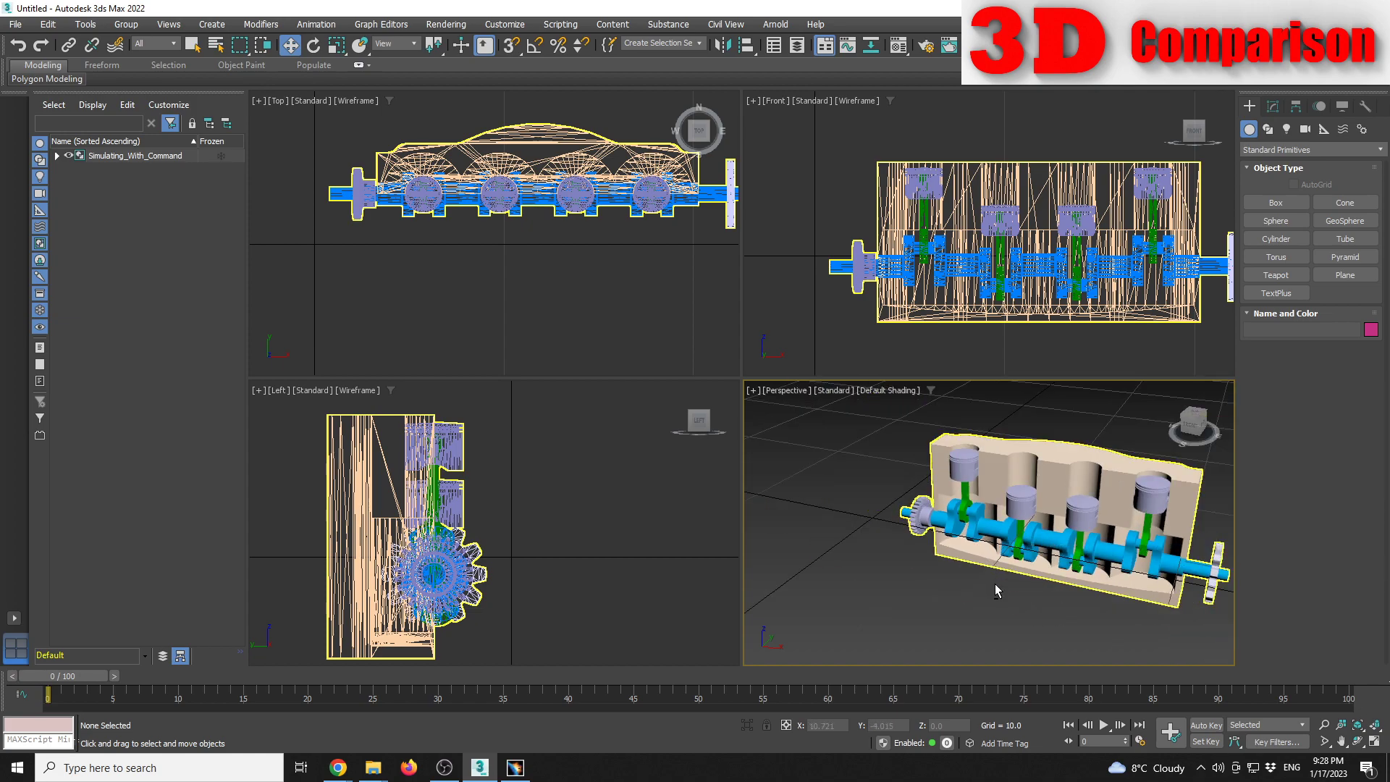
pyautogui.hotkey('alt', 'w')
pyautogui.scroll(-2, 964, 452)
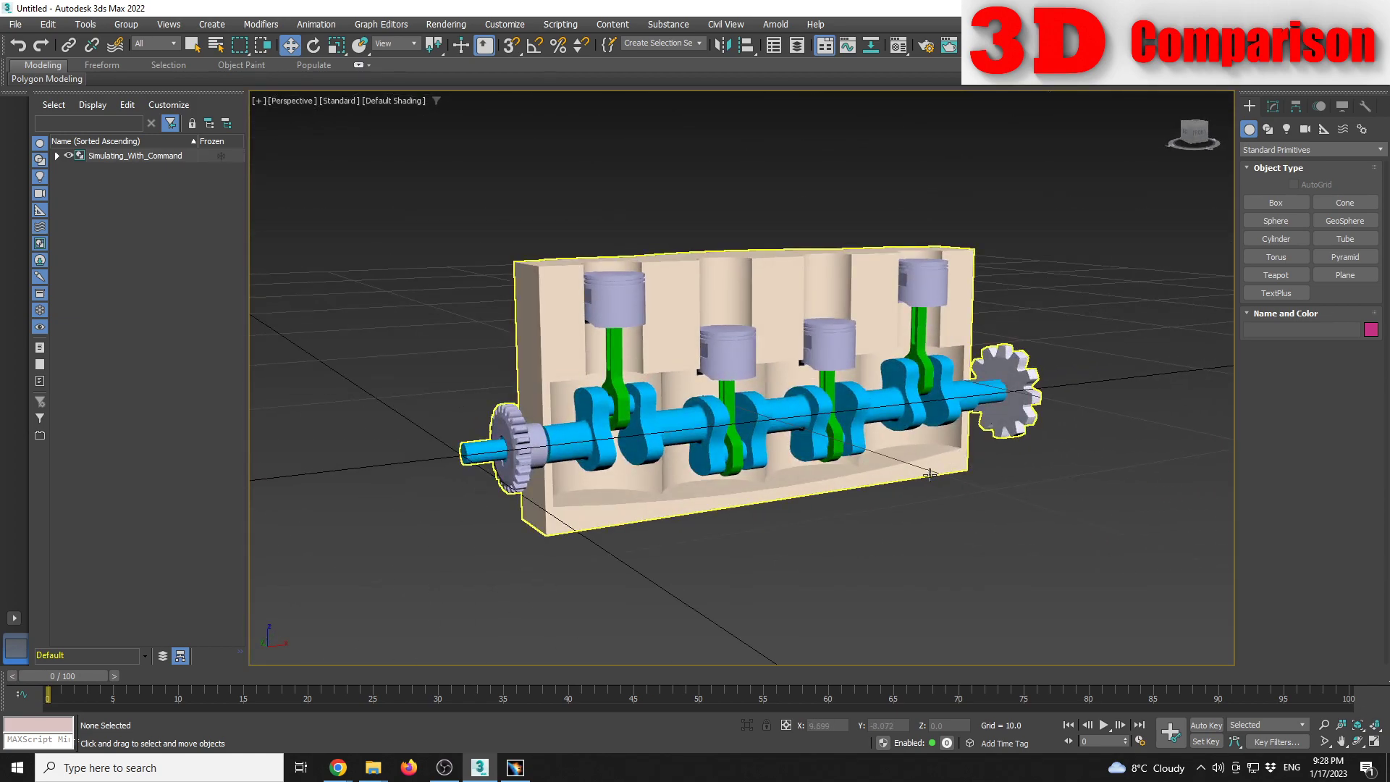
pyautogui.click(56, 156)
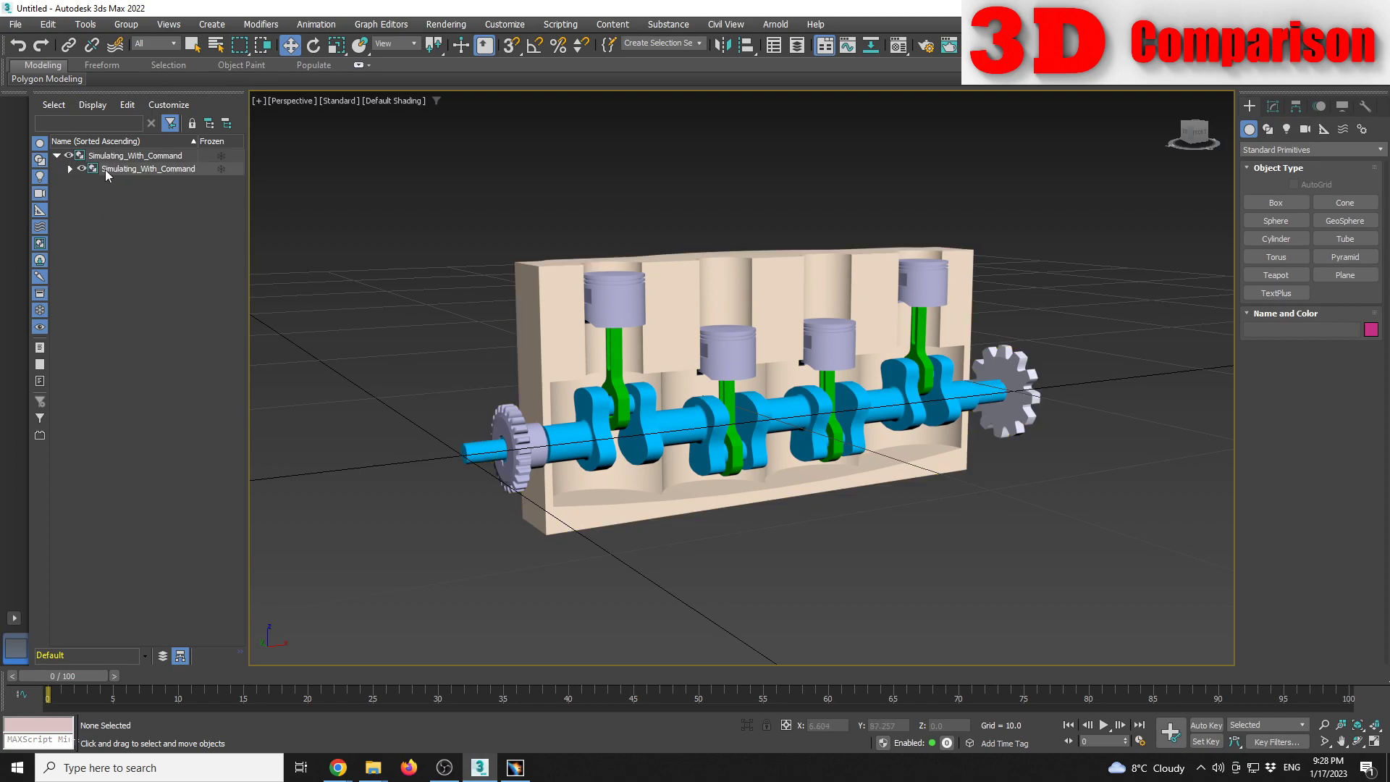
pyautogui.click(70, 169)
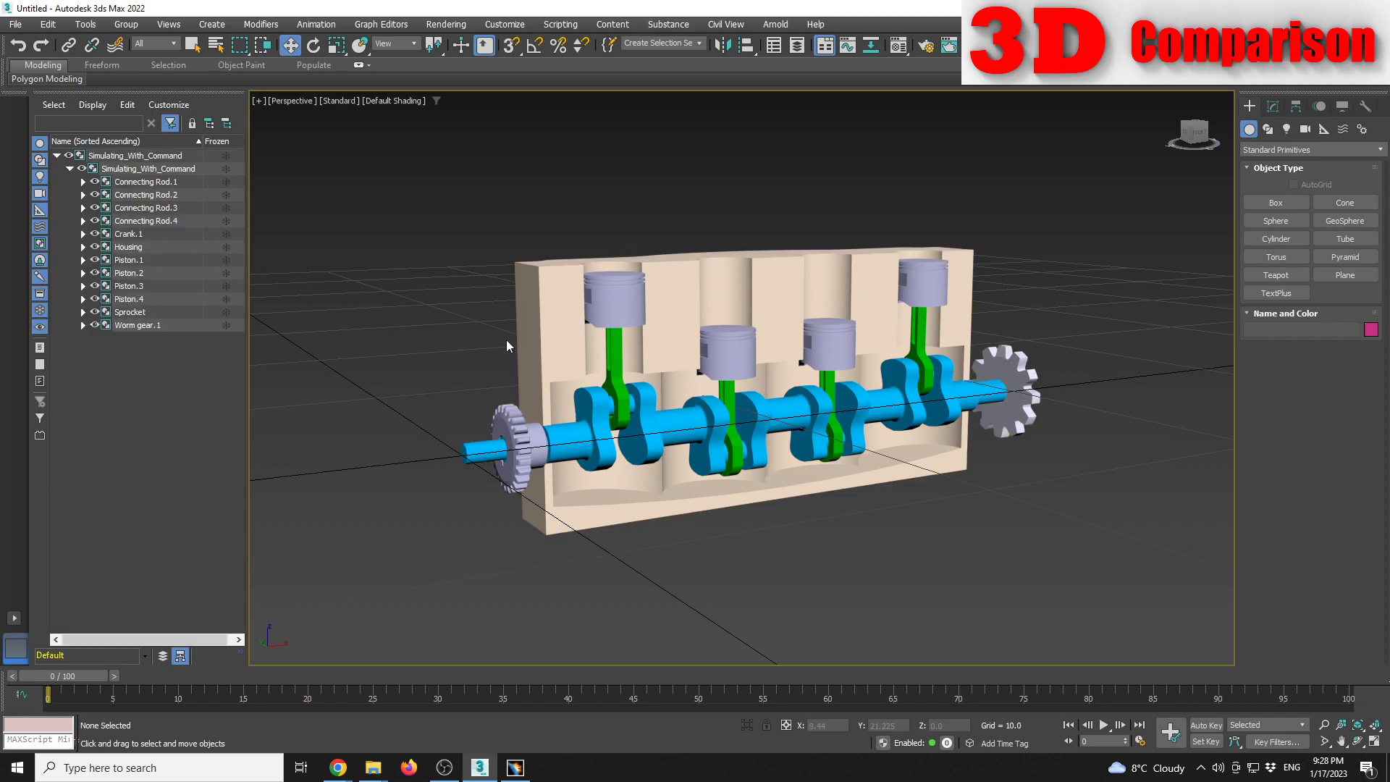
# - Select the whole imported engine group with the Rotate tool active, and clear the selection
pyautogui.moveTo(437, 173); pyautogui.dragTo(1005, 538)
pyautogui.click(1006, 537)
pyautogui.click(829, 302)
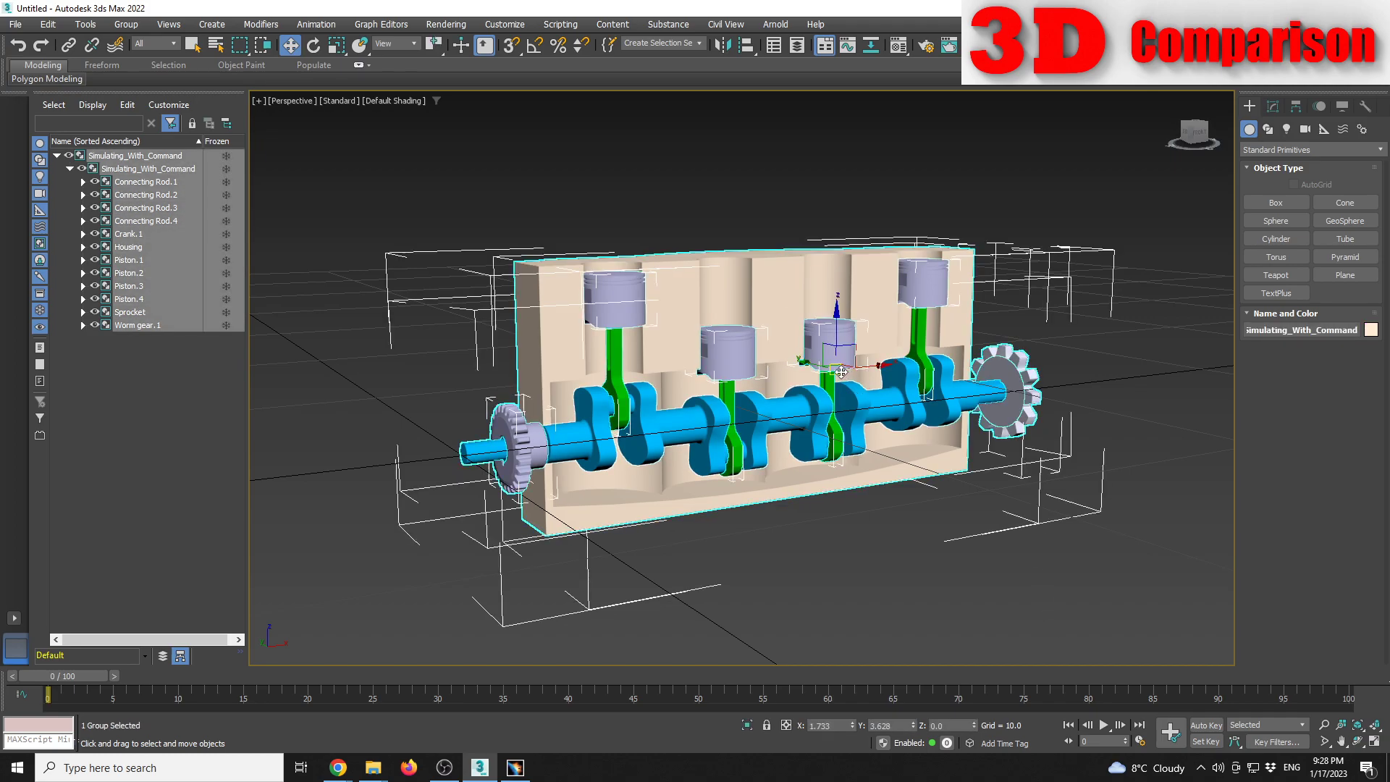
pyautogui.press('e')
pyautogui.moveTo(841, 372); pyautogui.dragTo(857, 446)
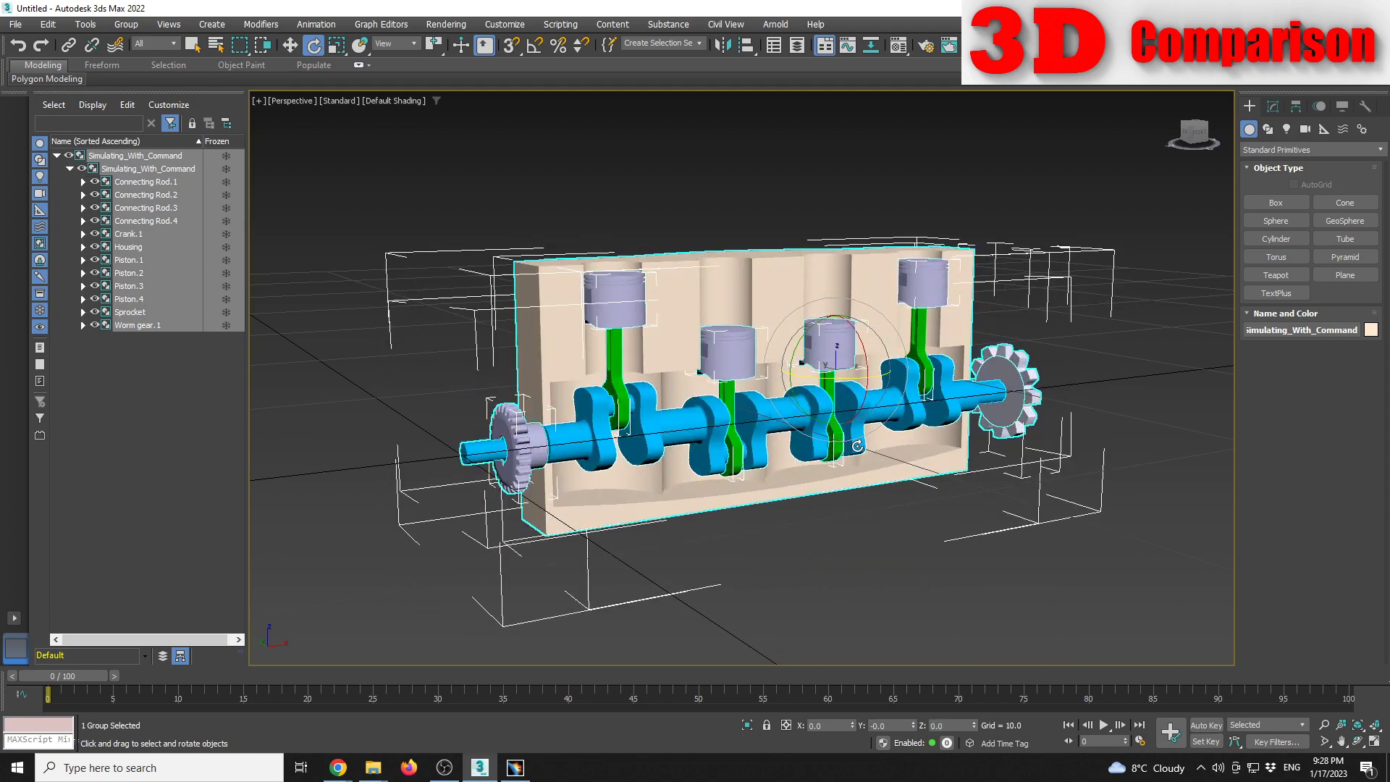
pyautogui.click(865, 580)
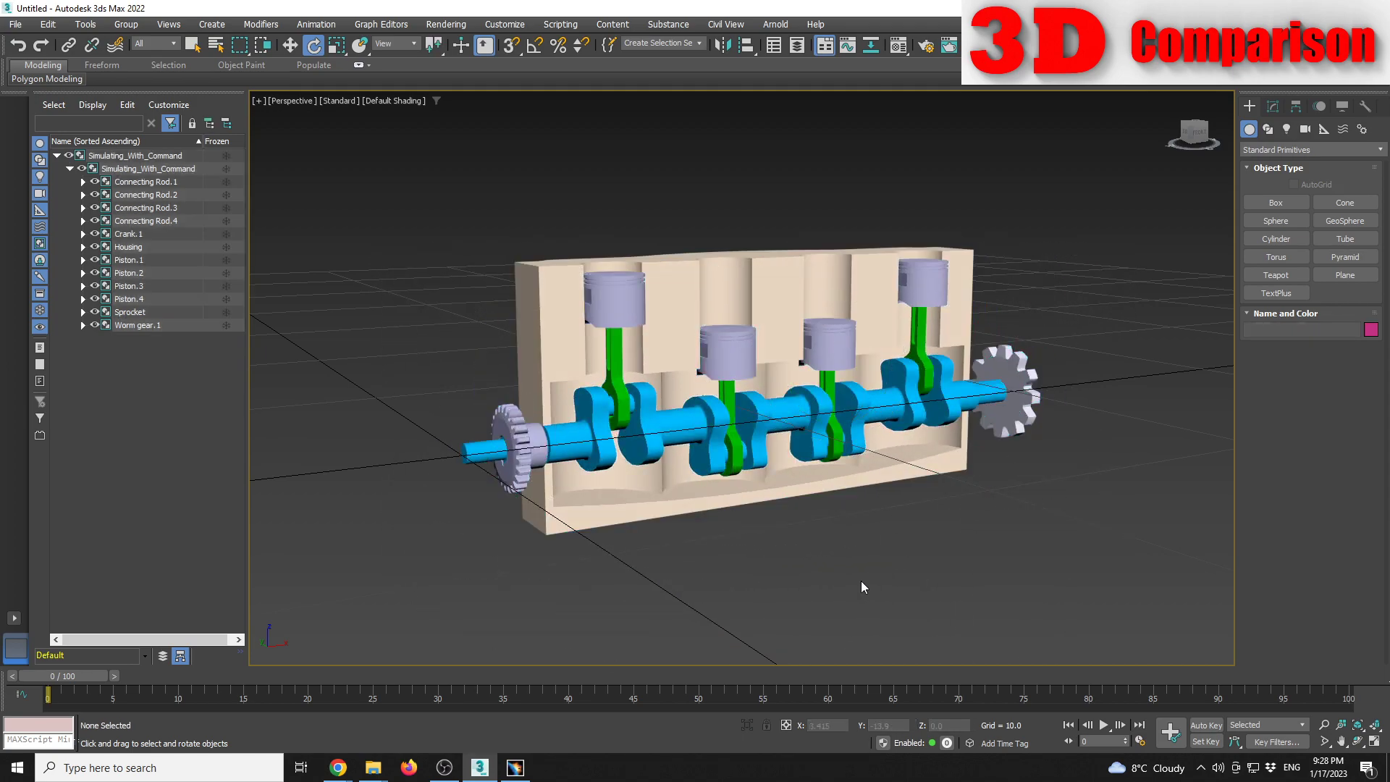
# - Ungroup both nested Simulating_With_Command levels into separate part groups and select Connecting Rod.1
pyautogui.click(748, 298)
pyautogui.click(127, 24)
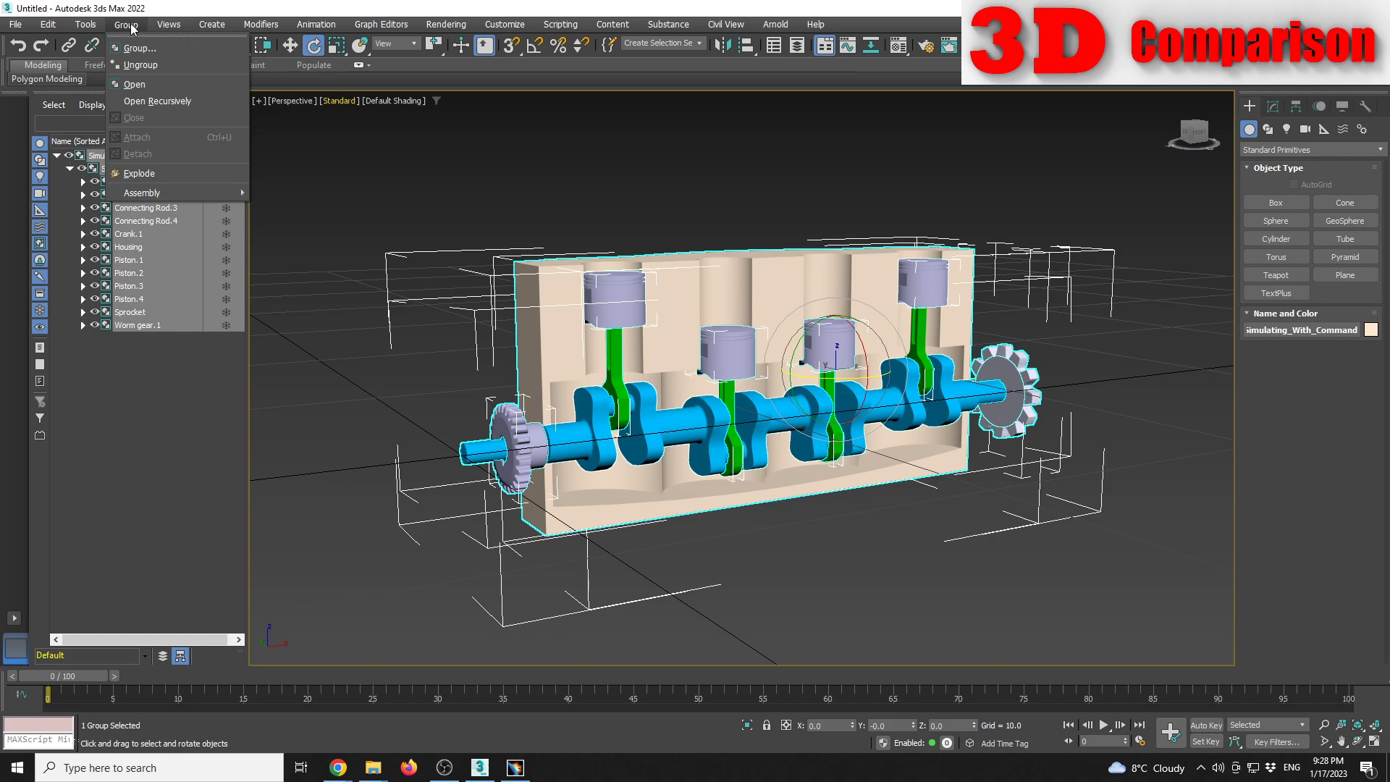
pyautogui.click(141, 64)
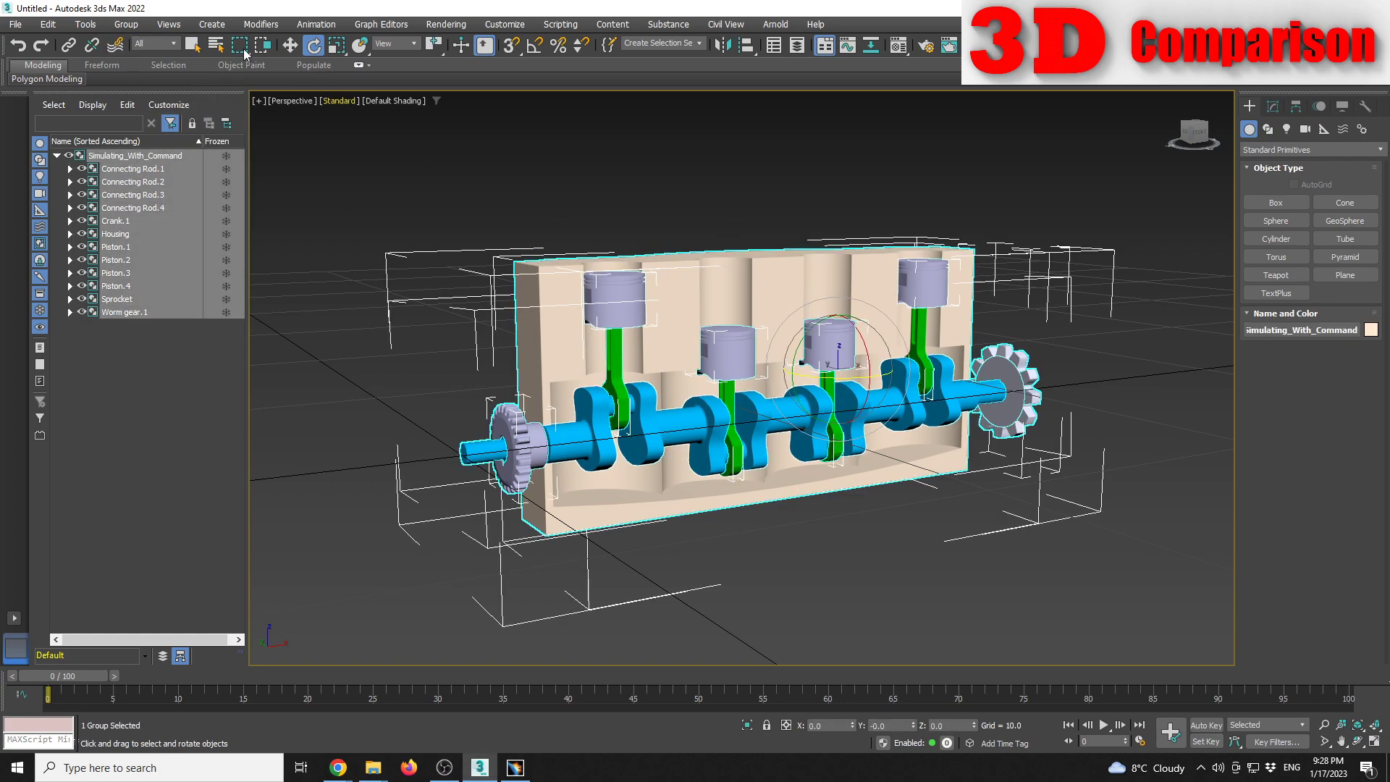
pyautogui.click(127, 25)
pyautogui.click(159, 64)
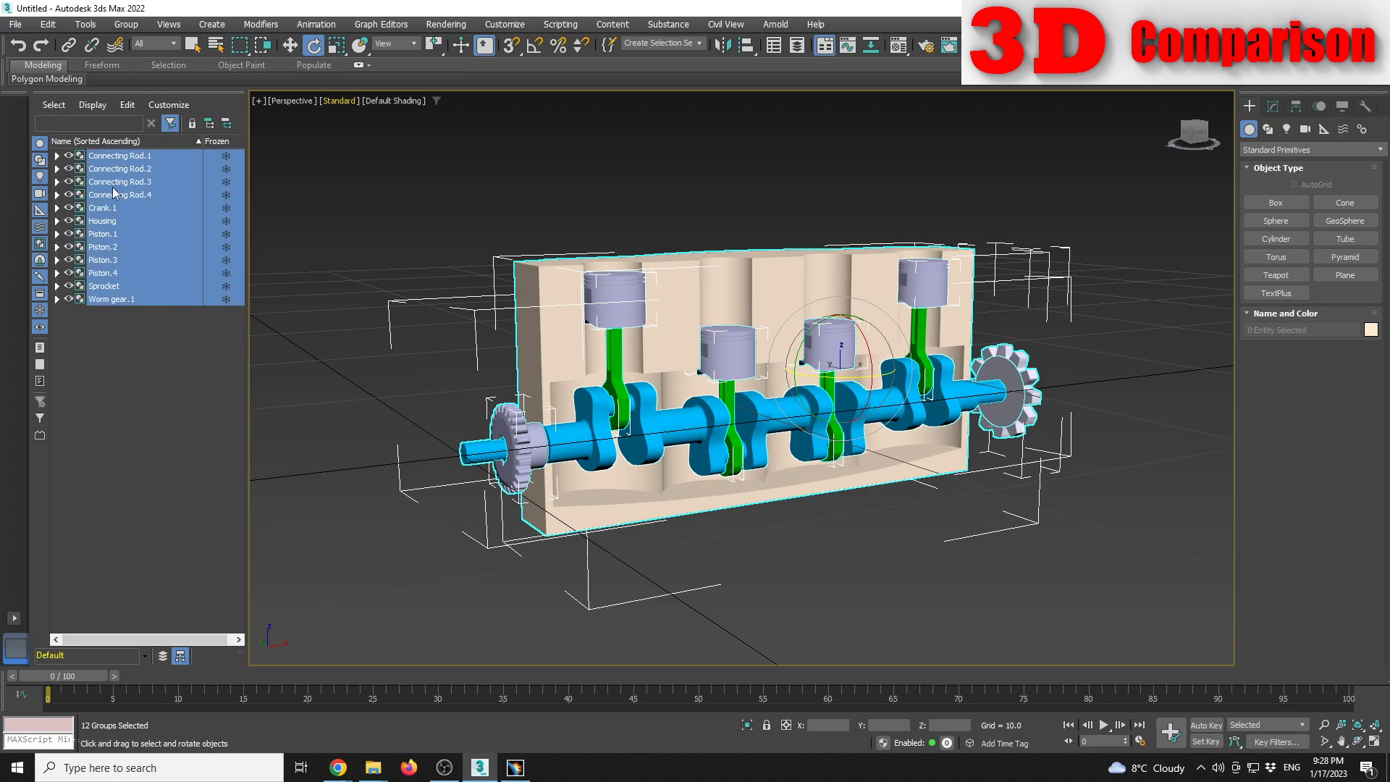
pyautogui.click(119, 156)
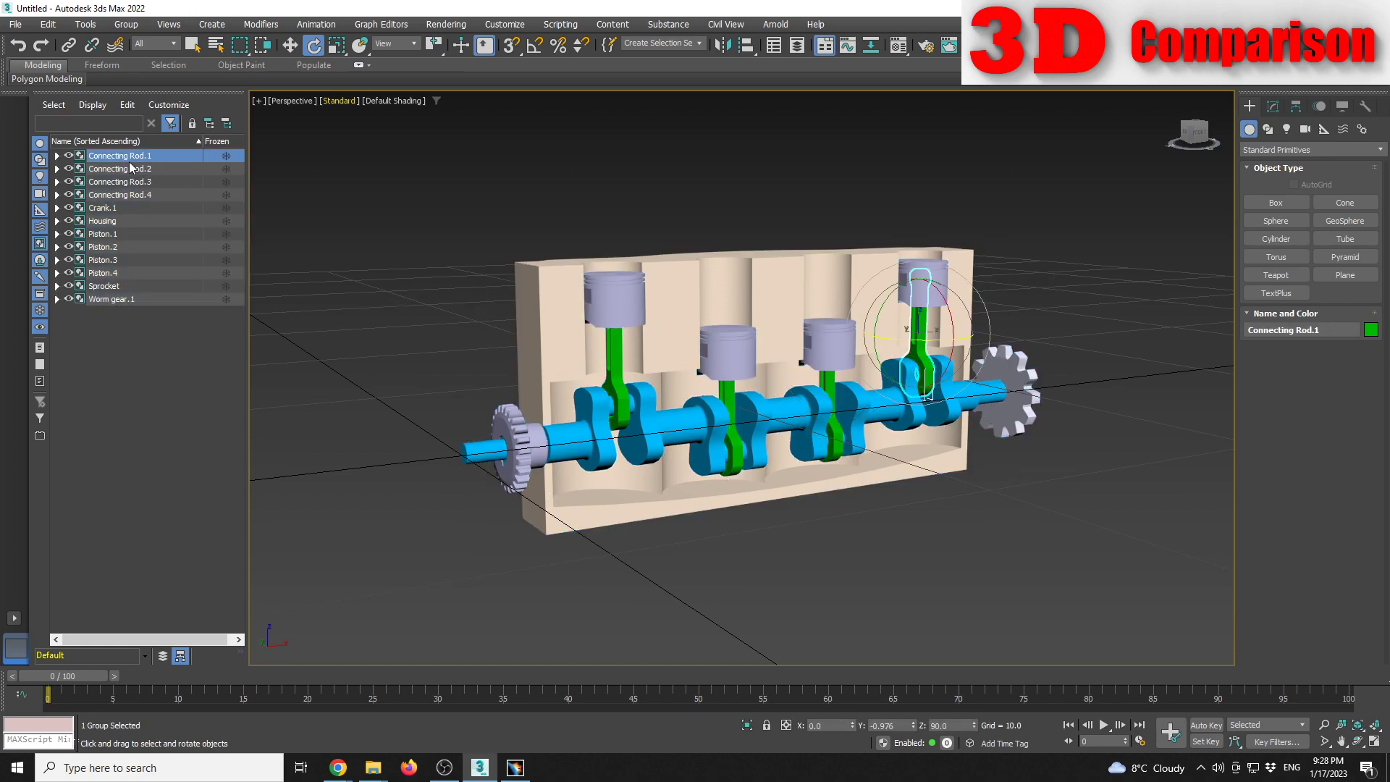
# - Switch to CATIA V5 to compare the Engine product's part structure with the imported groups, and return to 3ds Max
pyautogui.click(521, 768)
pyautogui.scroll(6, 66, 181)
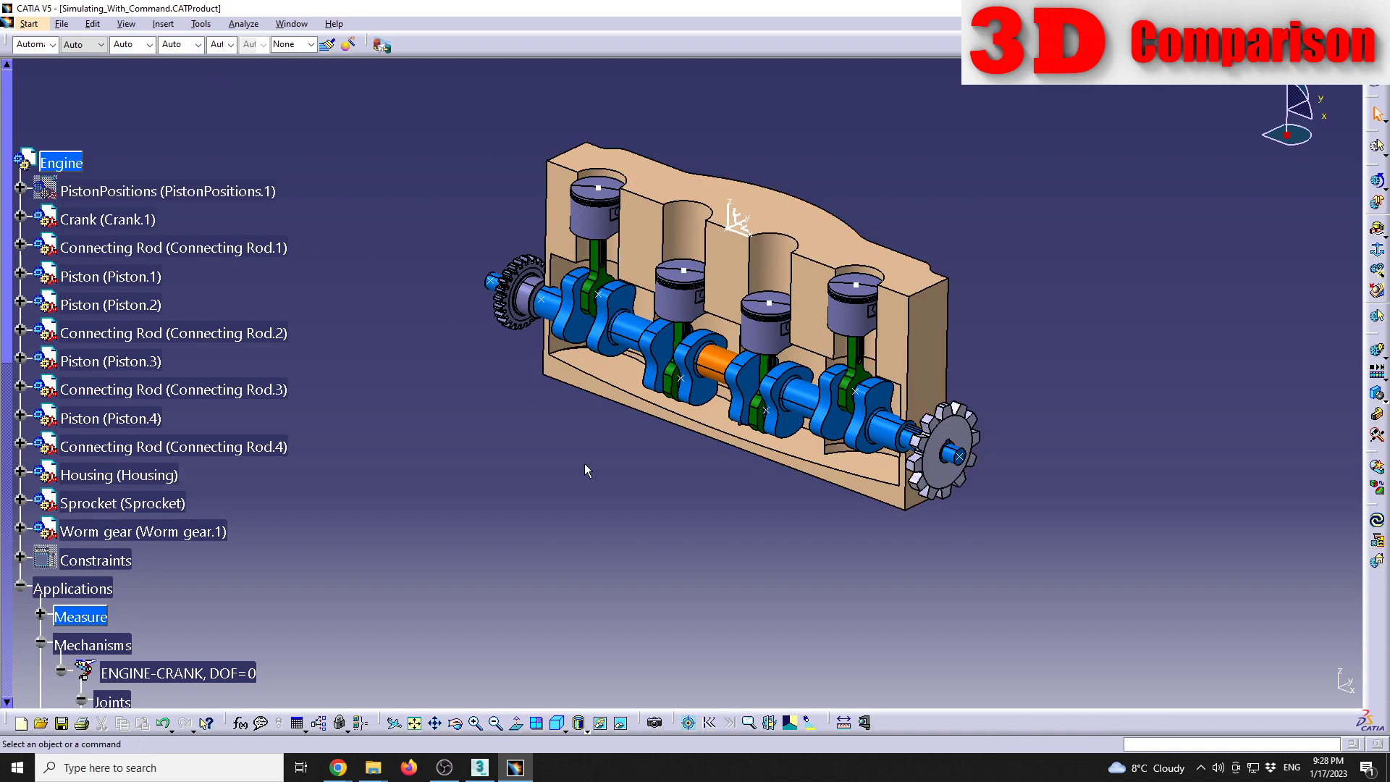
pyautogui.click(65, 165)
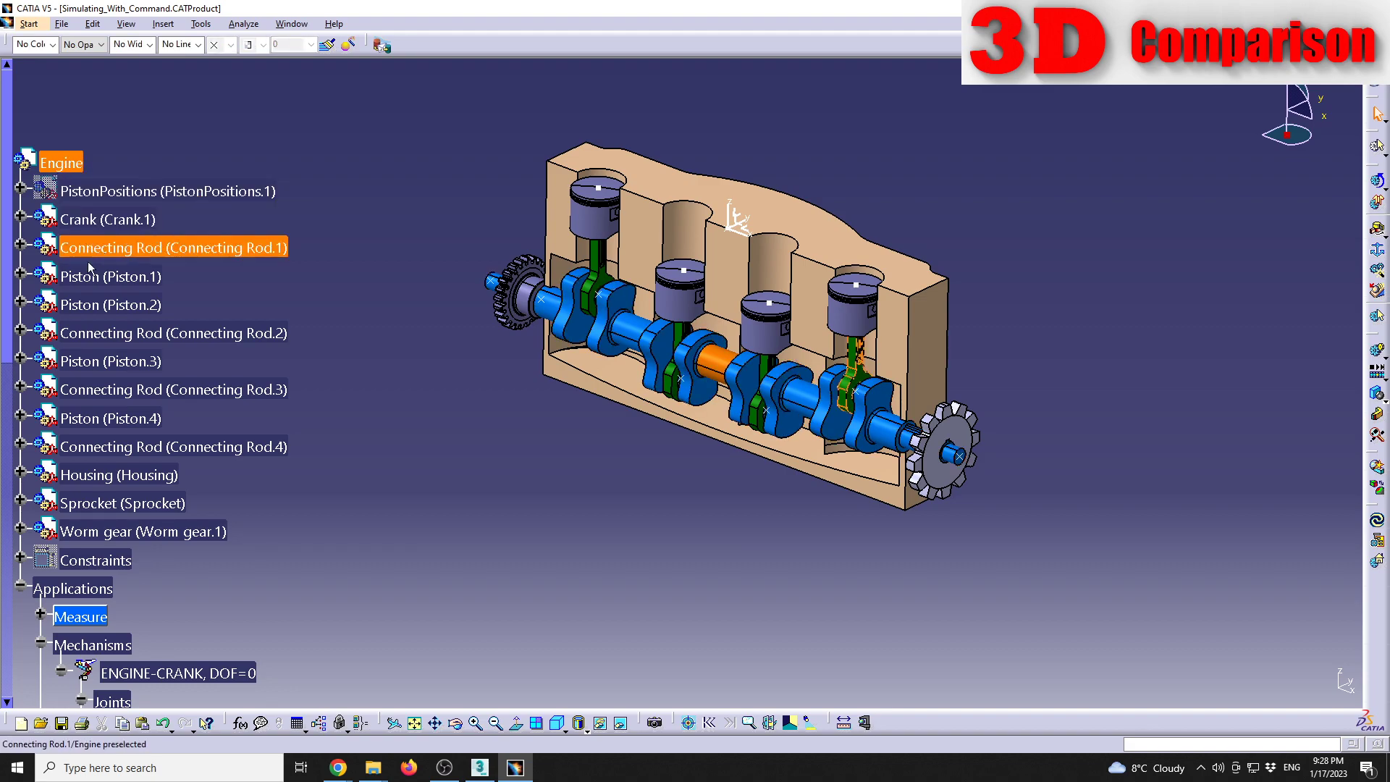
pyautogui.click(480, 767)
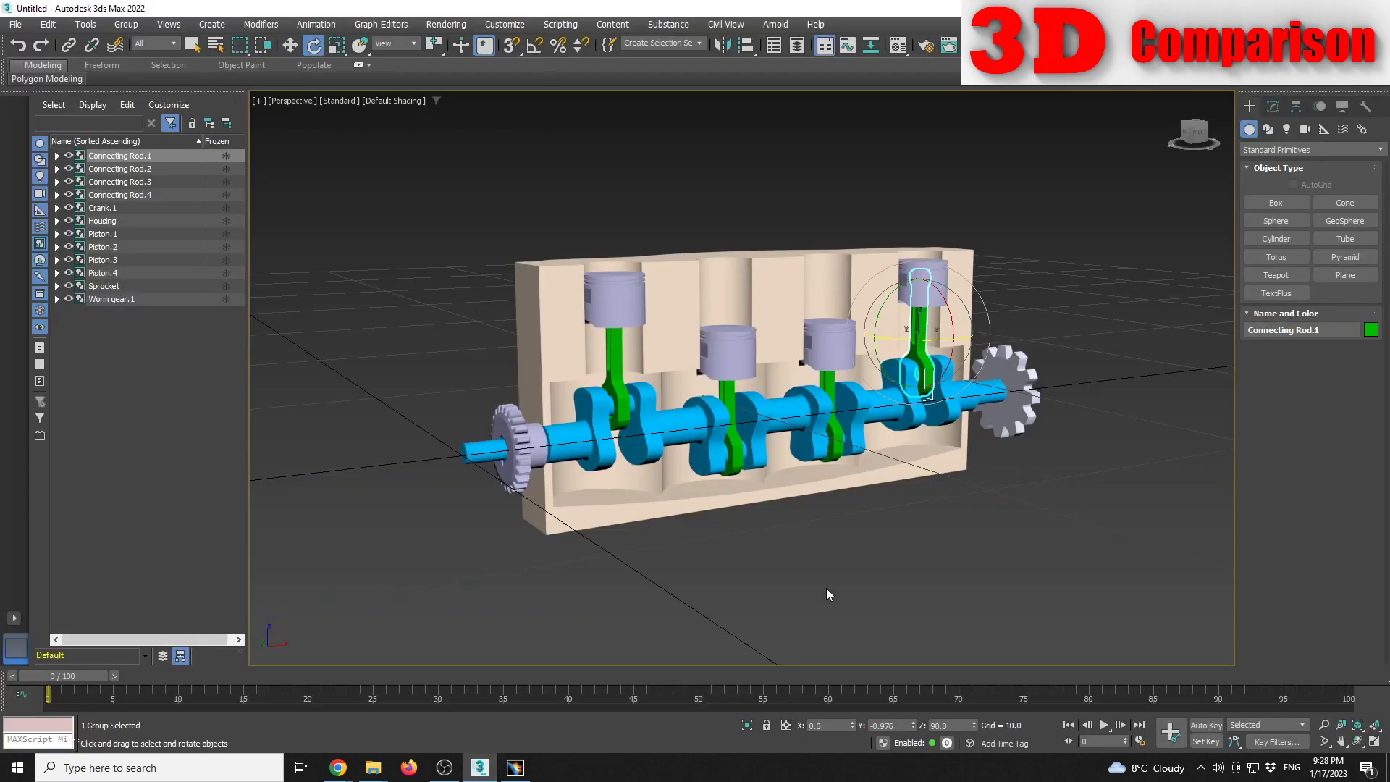
# - Select Connecting Rod.4 followed by Crank.1, and try rotating the crankshaft about its original pivot
pyautogui.scroll(3, 645, 420)
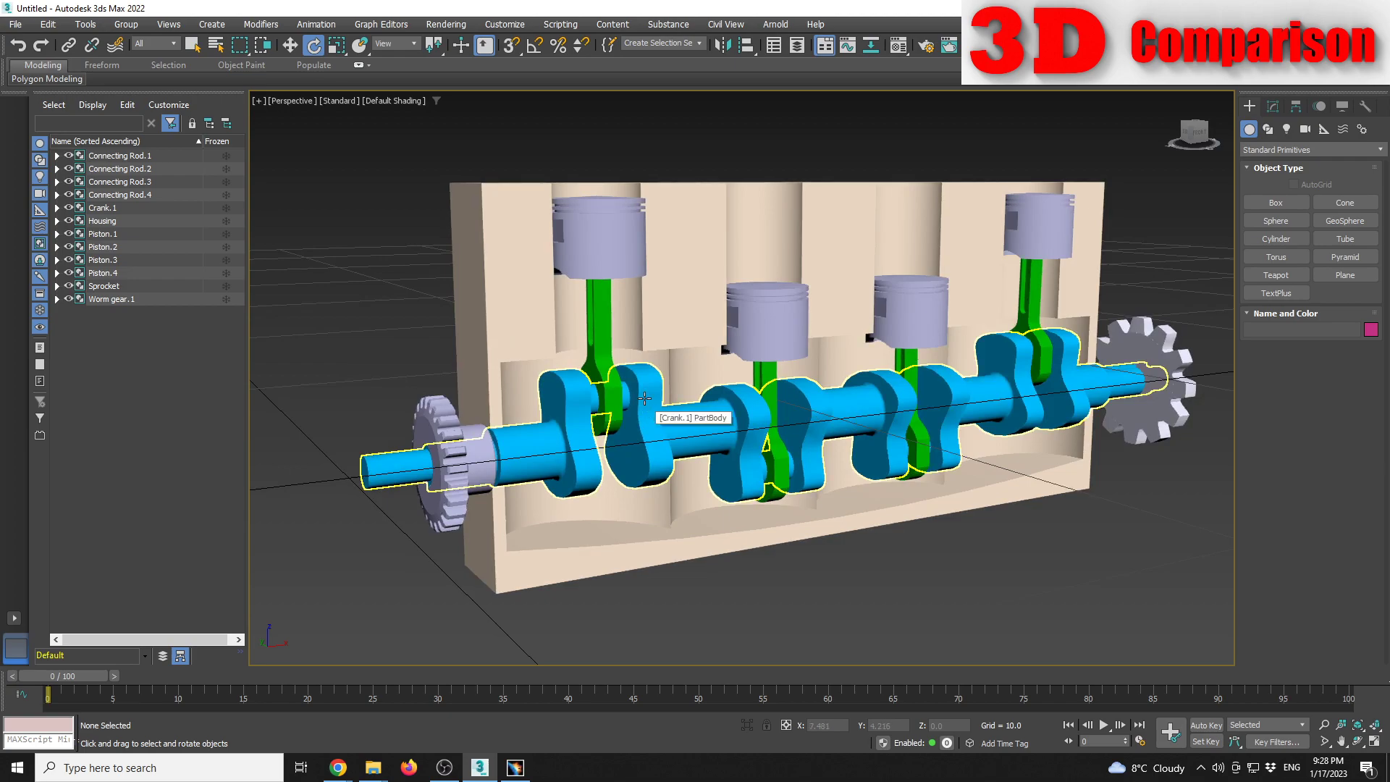
pyautogui.click(621, 402)
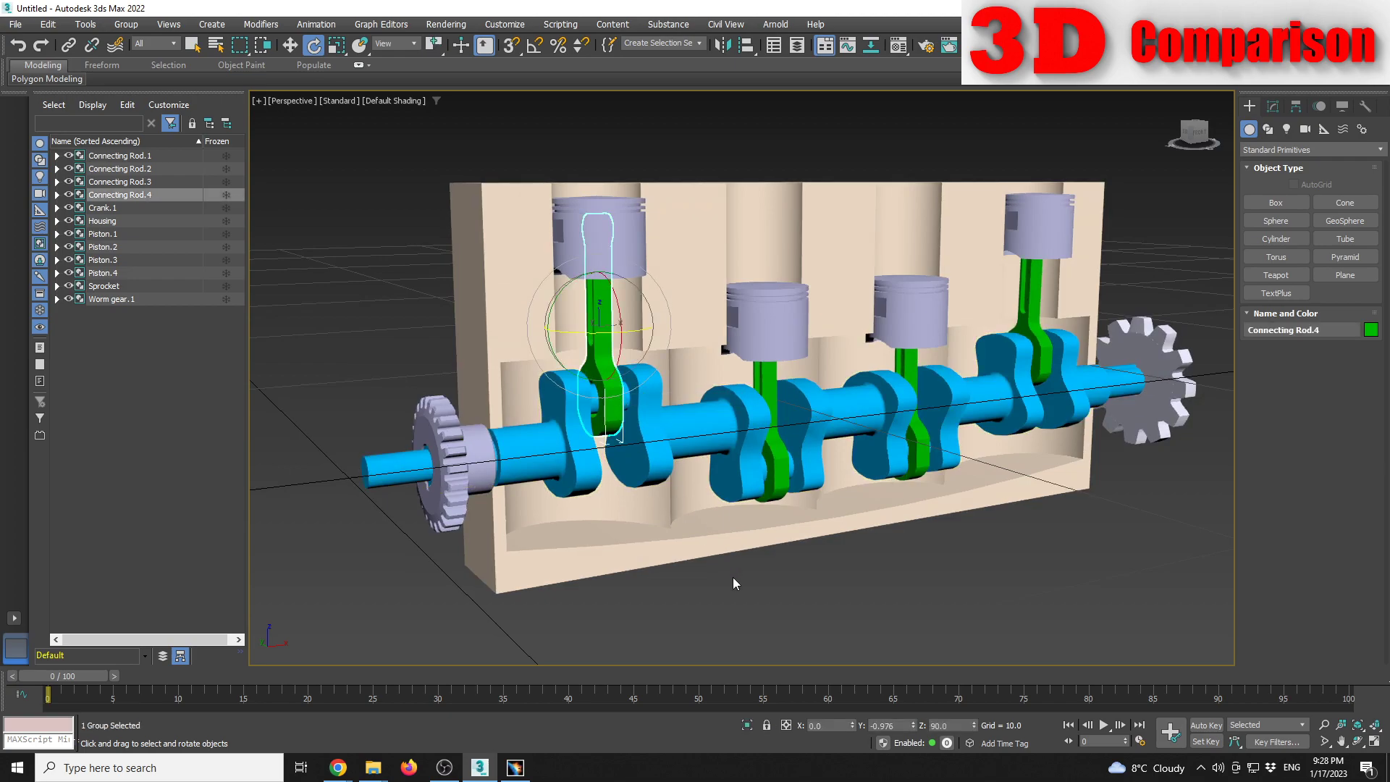
pyautogui.click(636, 441)
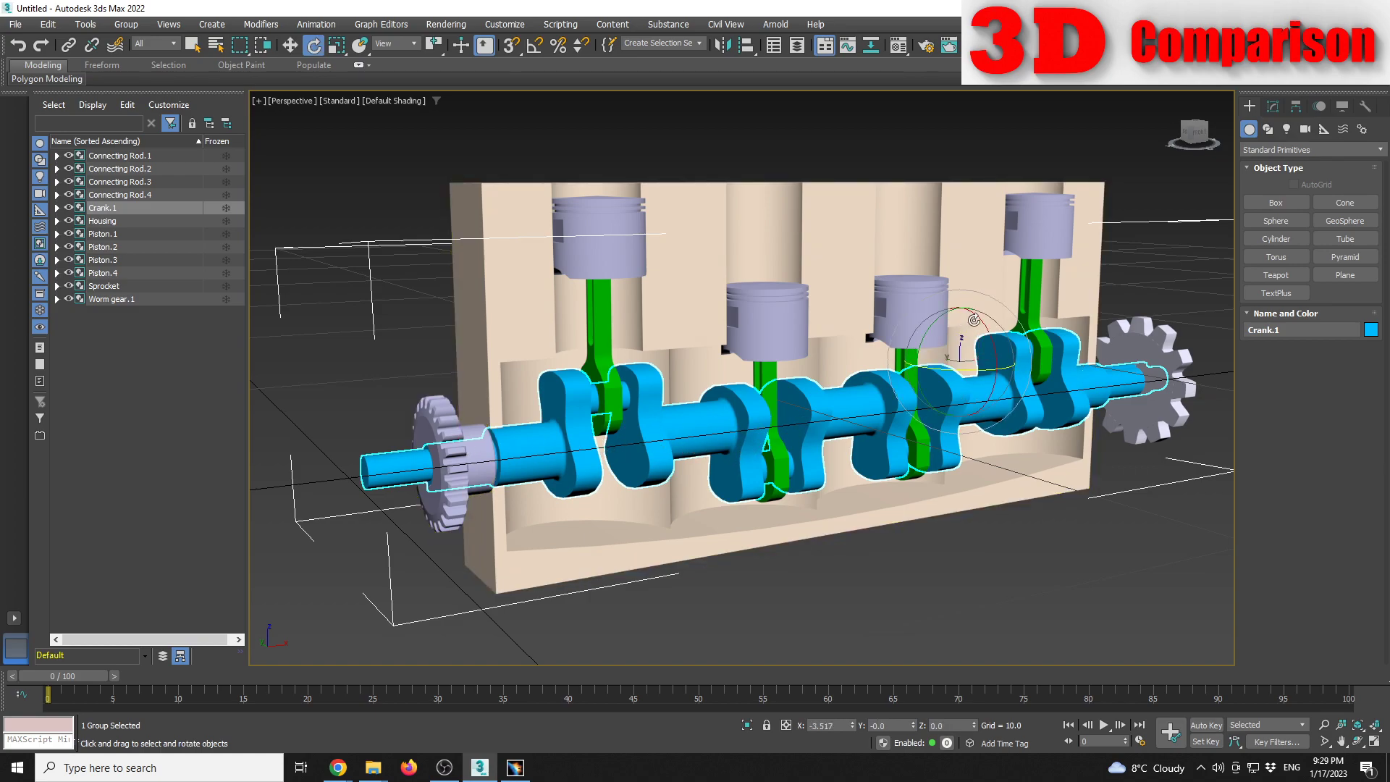
pyautogui.moveTo(970, 312); pyautogui.dragTo(898, 345)
pyautogui.keyDown('alt'); pyautogui.moveTo(899, 345); pyautogui.dragTo(945, 384, button='middle'); pyautogui.keyUp('alt')
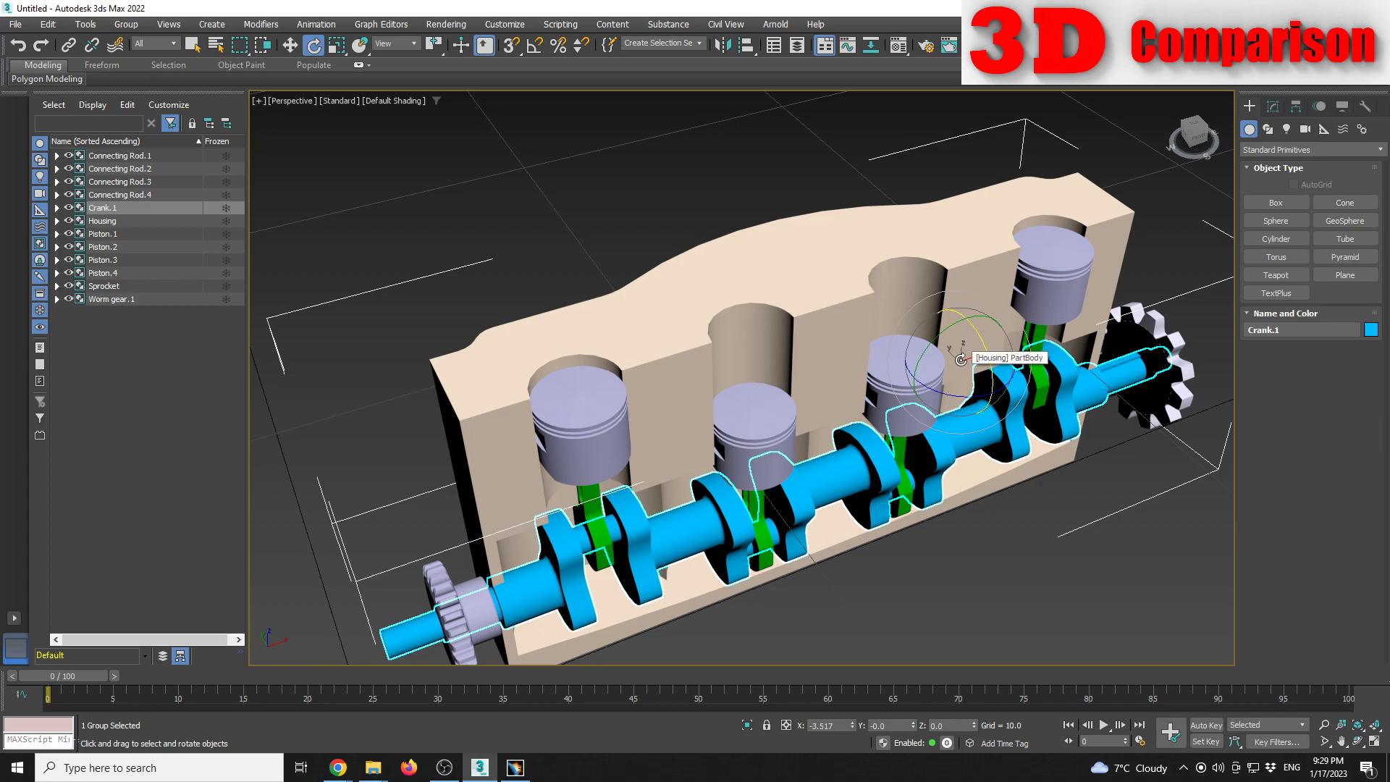
# - Select Piston.3 and Connecting Rod.4 individually and examine how each is positioned and oriented in the engine
pyautogui.click(772, 455)
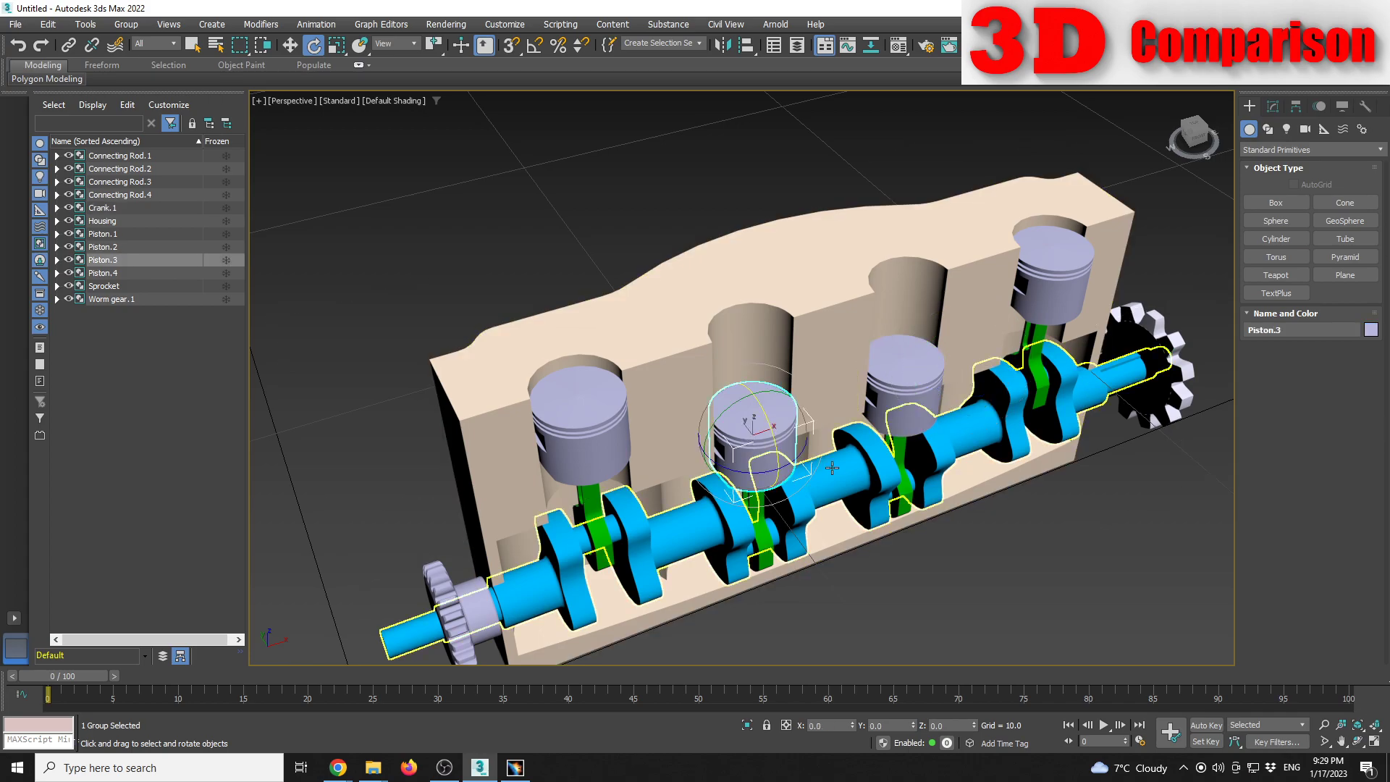
pyautogui.keyDown('alt'); pyautogui.moveTo(772, 454); pyautogui.dragTo(779, 414, button='middle'); pyautogui.keyUp('alt')
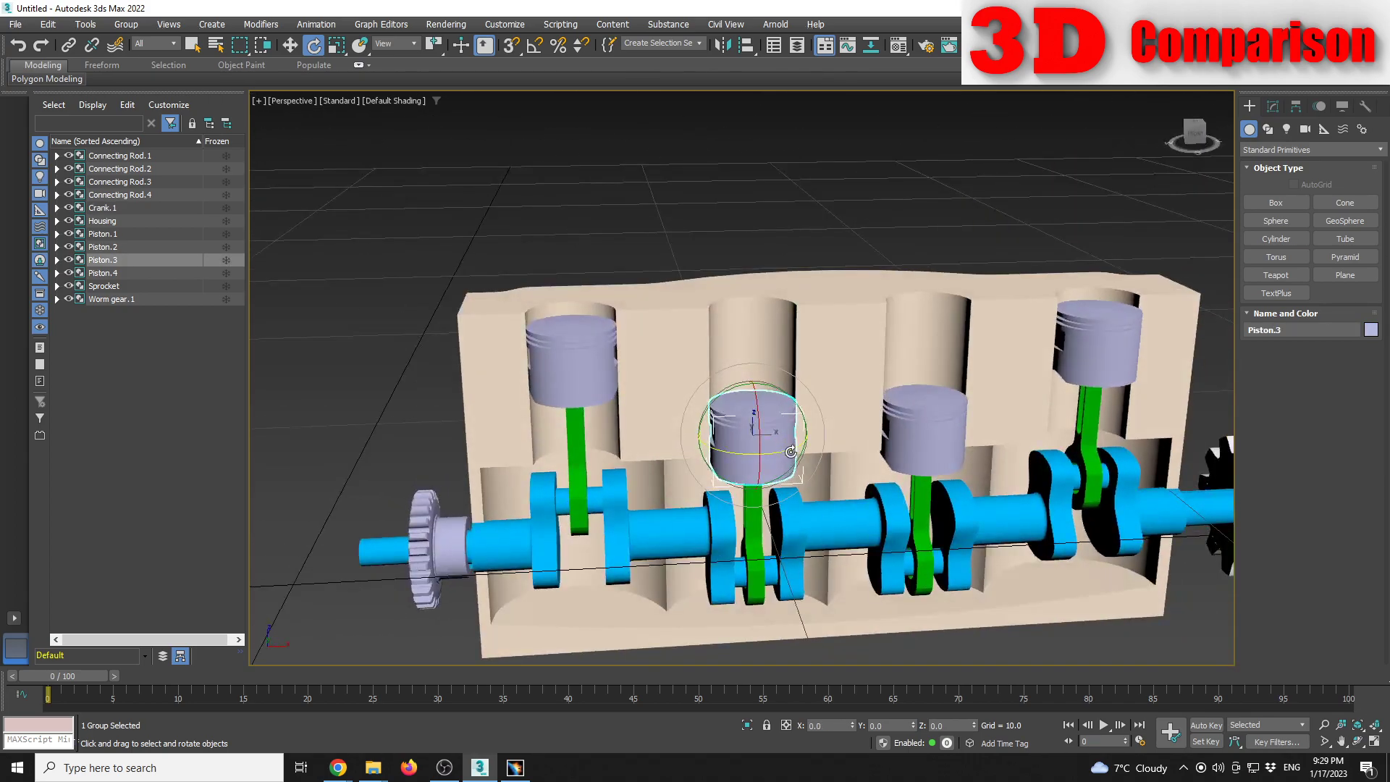
pyautogui.click(579, 446)
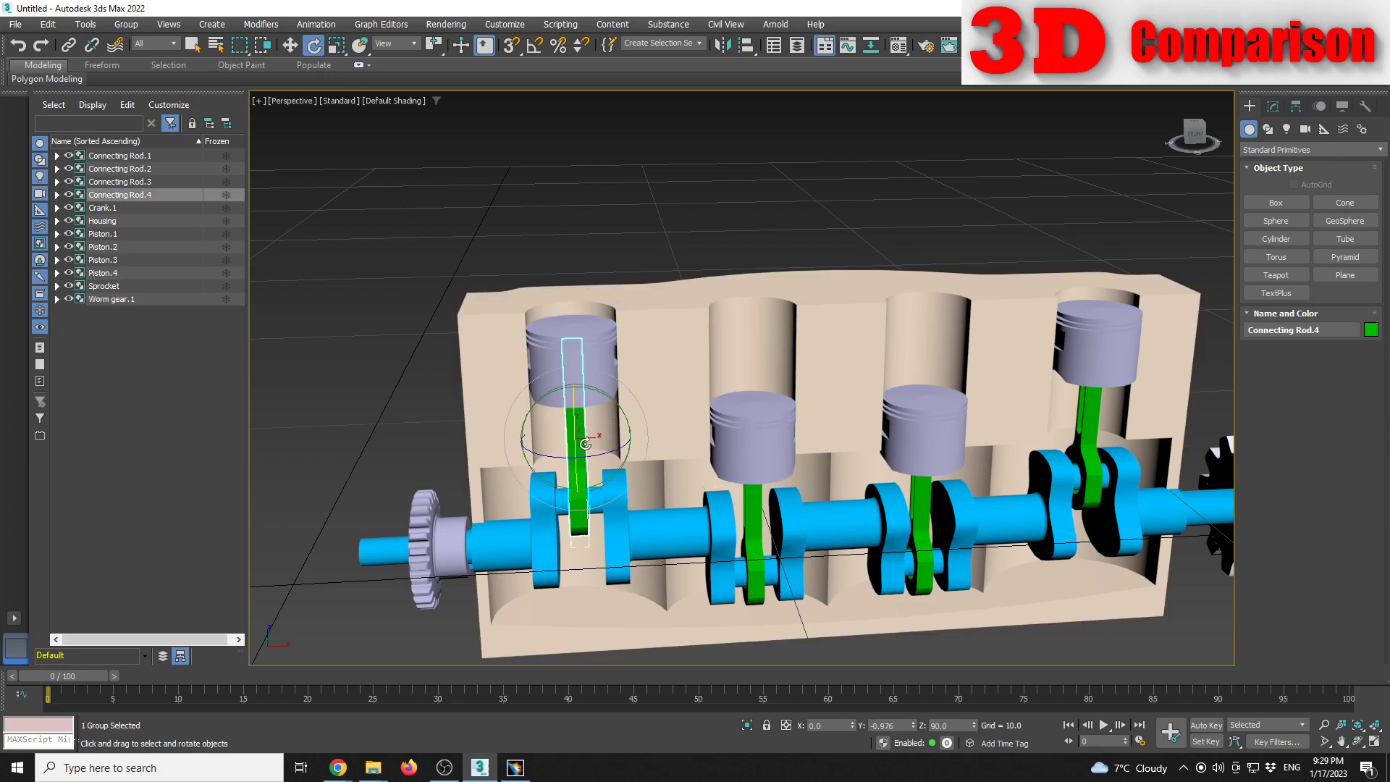
pyautogui.keyDown('alt'); pyautogui.moveTo(586, 443); pyautogui.dragTo(704, 523, button='middle'); pyautogui.keyUp('alt')
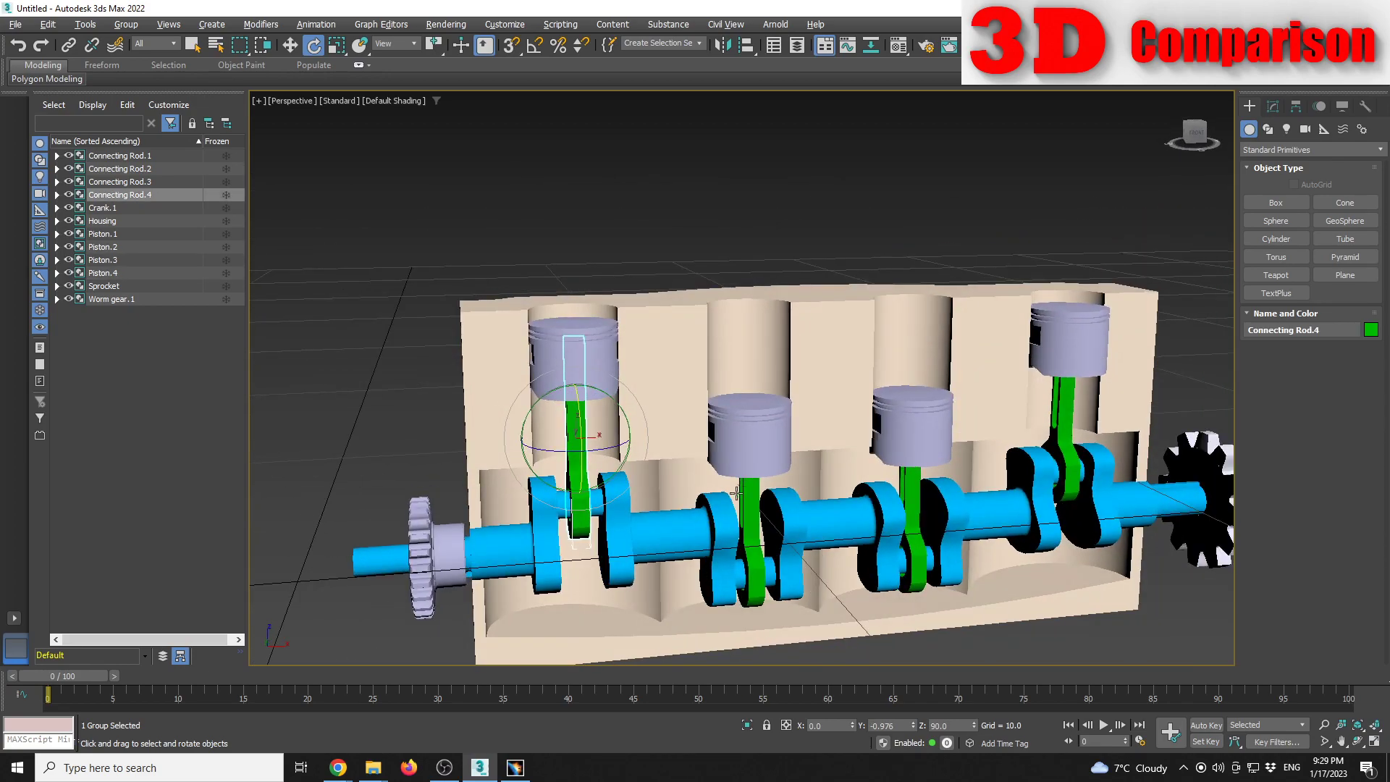
# - Move the pivot of Crank.1 to the shaft end beside the smaller gear using Affect Pivot Only
pyautogui.click(703, 525)
pyautogui.click(1293, 108)
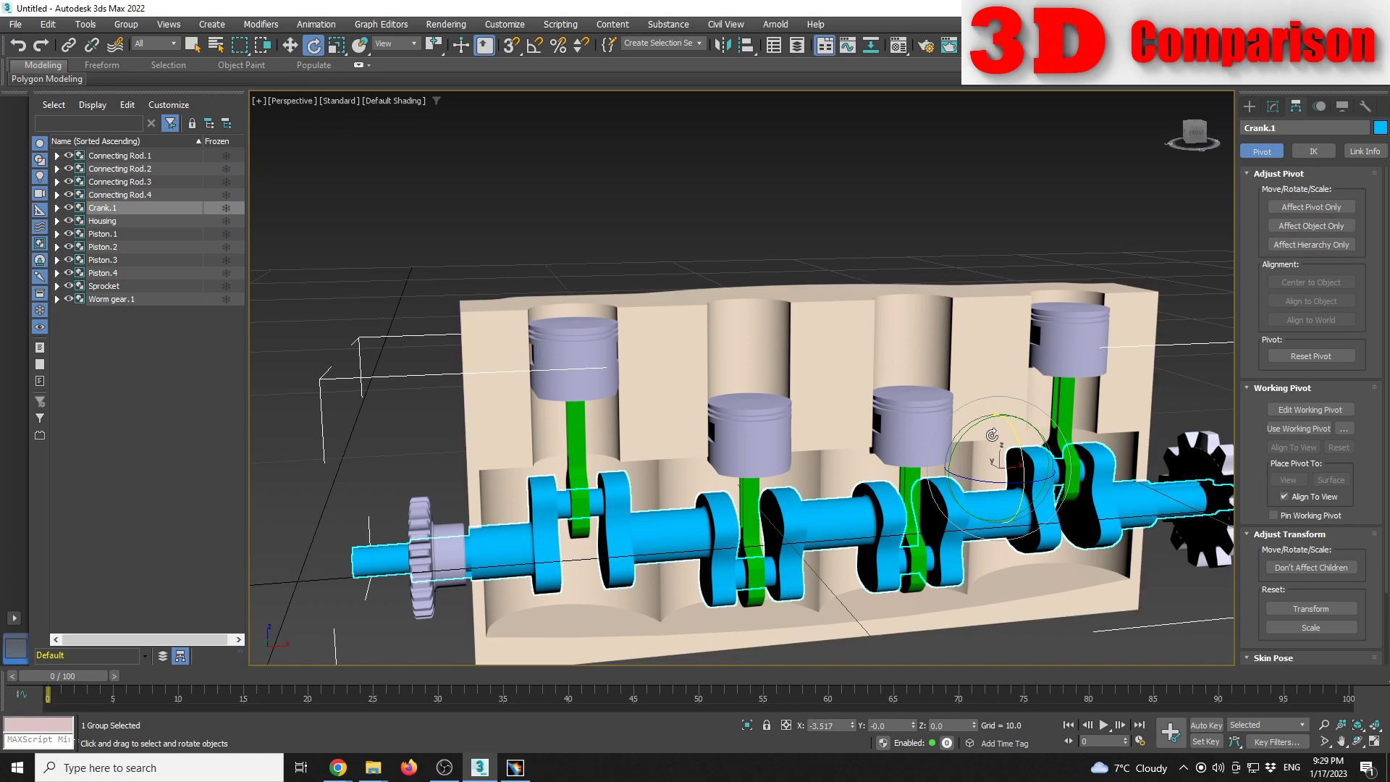
pyautogui.click(1289, 208)
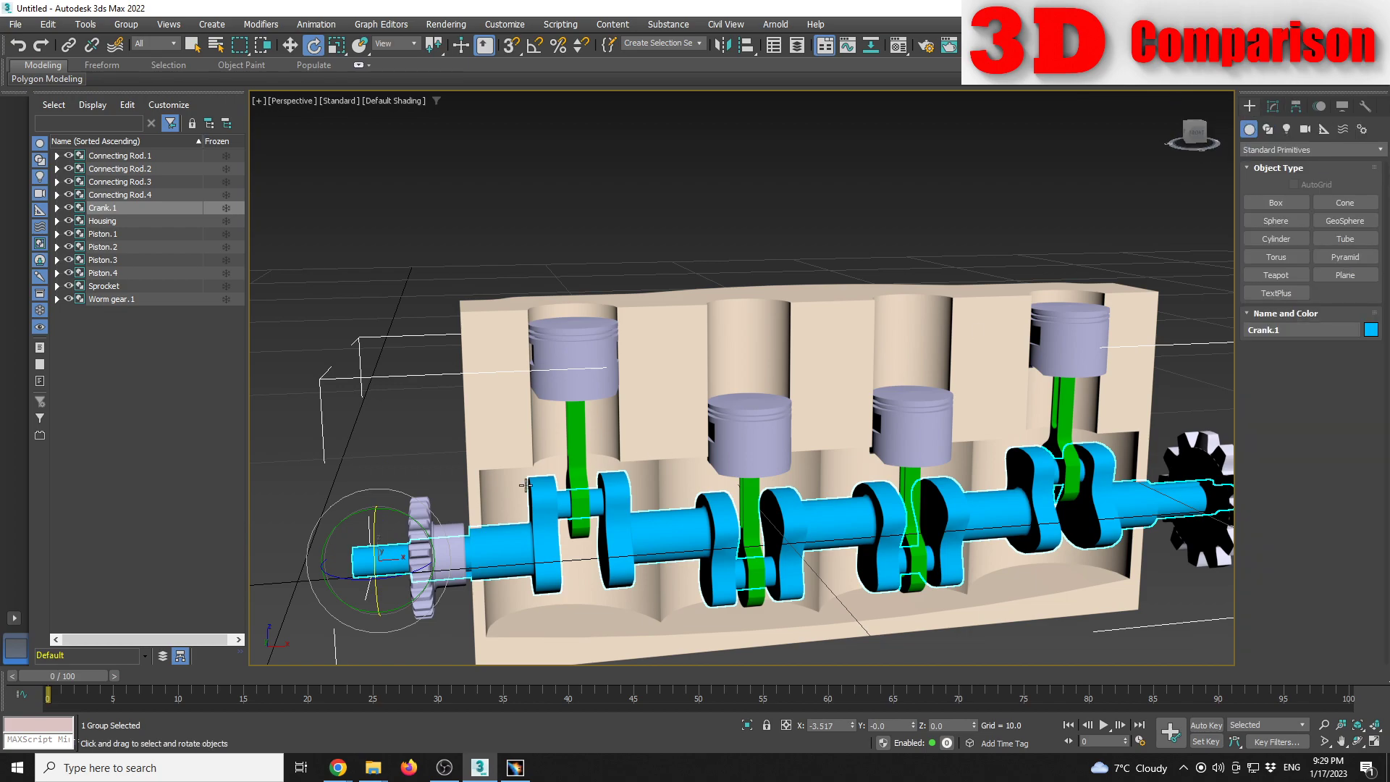
# - Try rotating Crank.1 about its shaft-end pivot, restore its orientation, and clear the selection
pyautogui.keyDown('alt'); pyautogui.moveTo(527, 485); pyautogui.dragTo(623, 521, button='middle'); pyautogui.keyUp('alt')
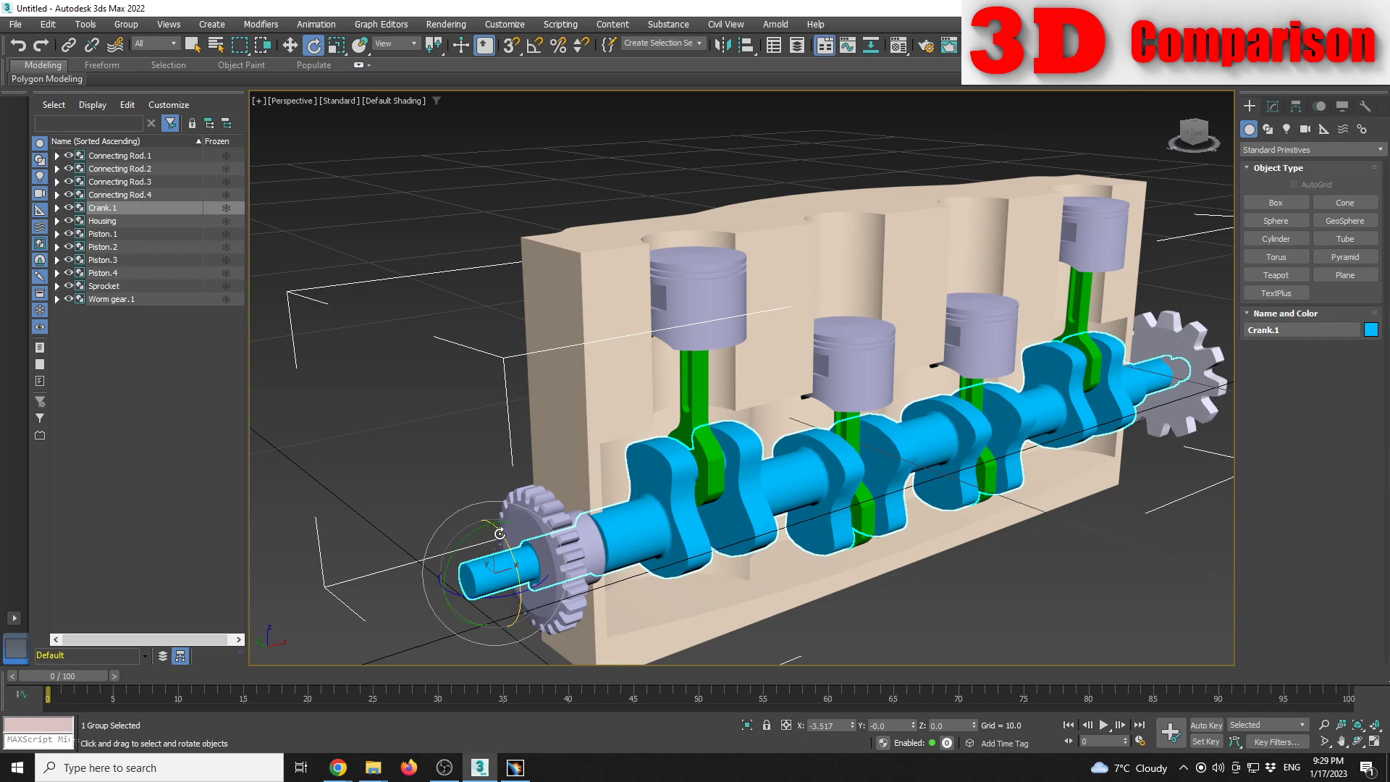
pyautogui.moveTo(500, 534); pyautogui.dragTo(551, 608)
pyautogui.click(1136, 588)
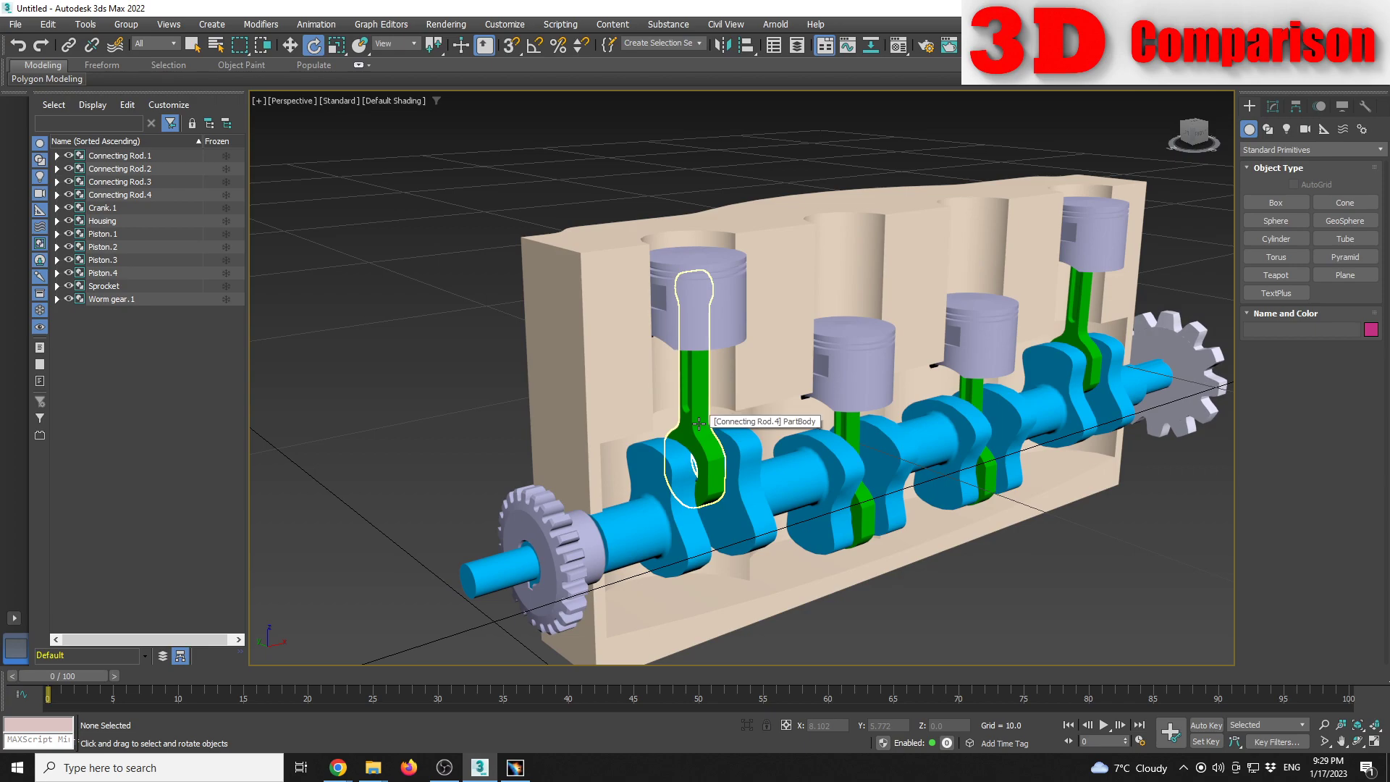
# - Link Connecting Rod.4 to Crank.1 as its parent
pyautogui.click(699, 423)
pyautogui.click(68, 45)
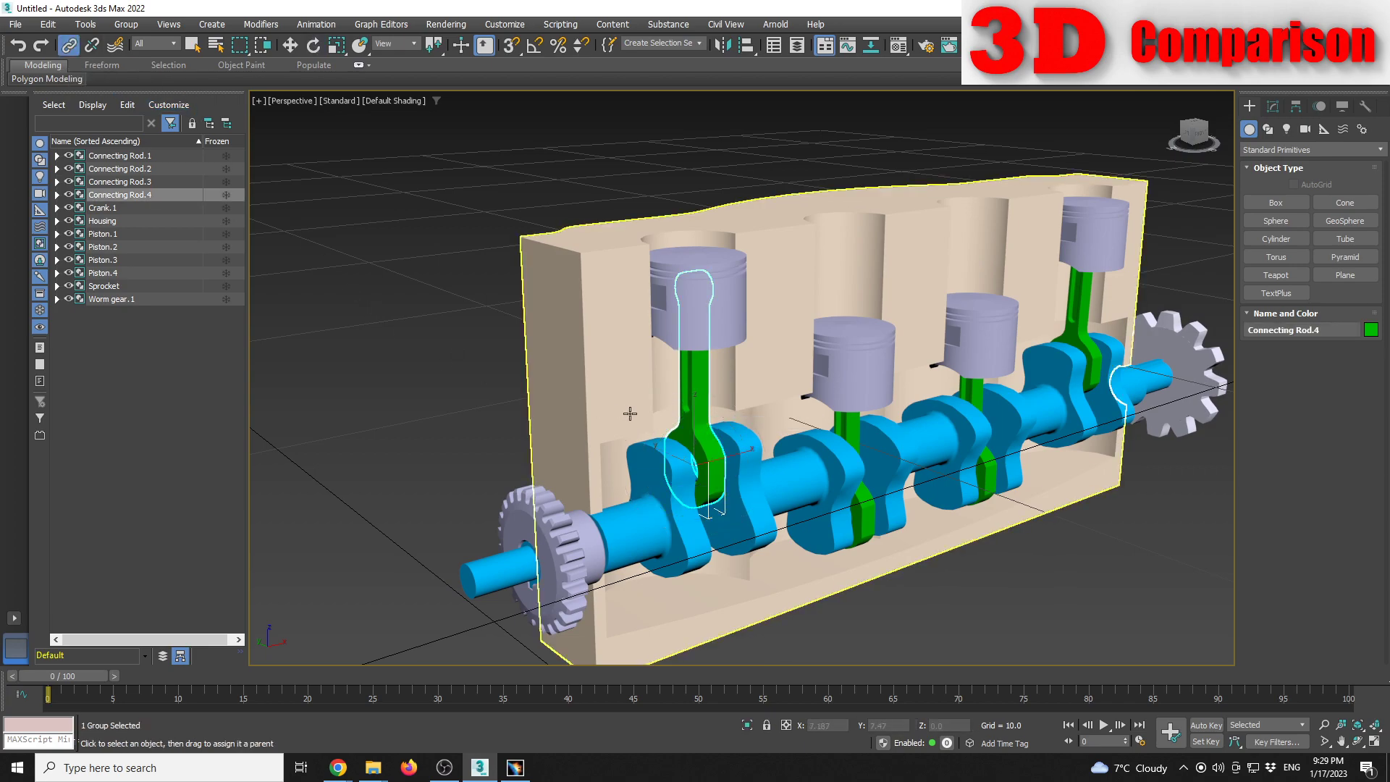
pyautogui.moveTo(699, 410); pyautogui.dragTo(750, 528)
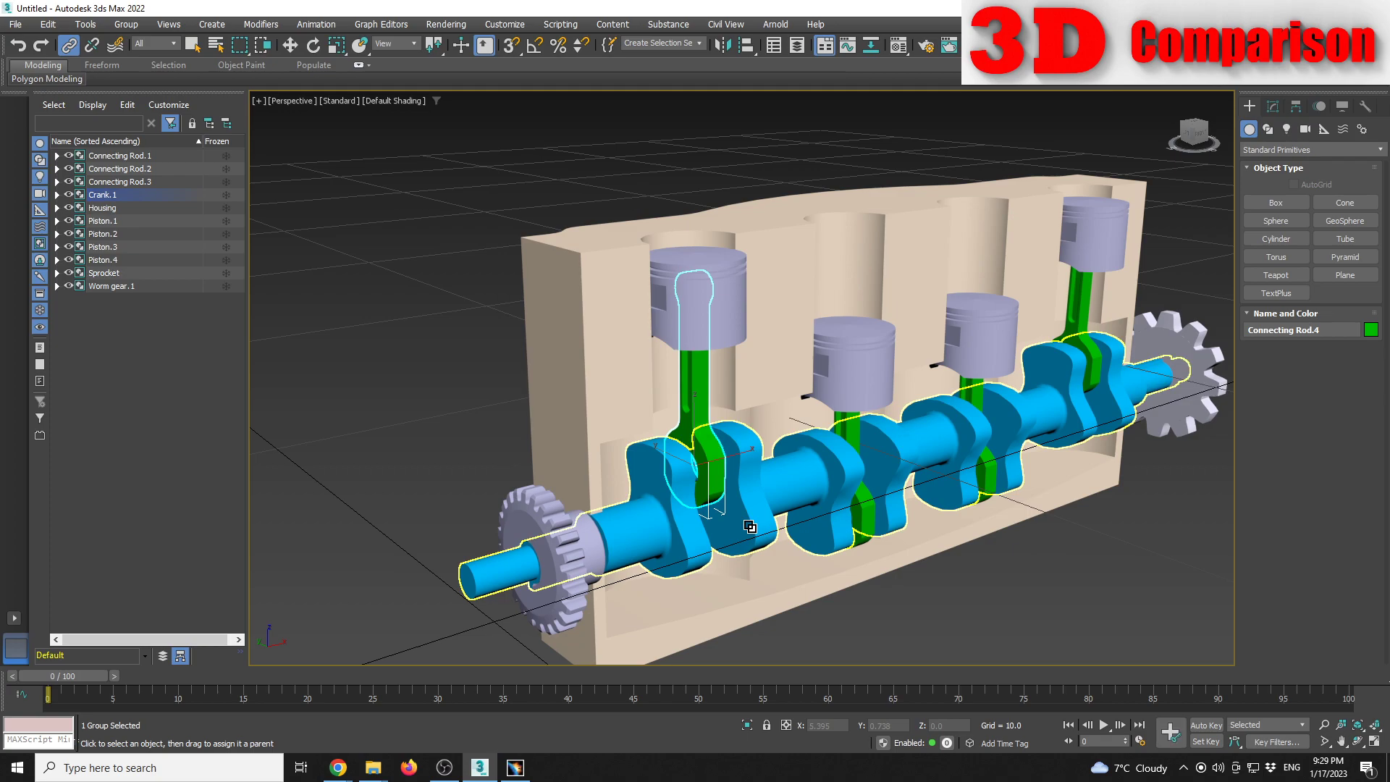
# - Test the link by rotating Crank.1 with its attached connecting rod, and undo the rotation
pyautogui.press('e')
pyautogui.click(553, 527)
pyautogui.click(639, 520)
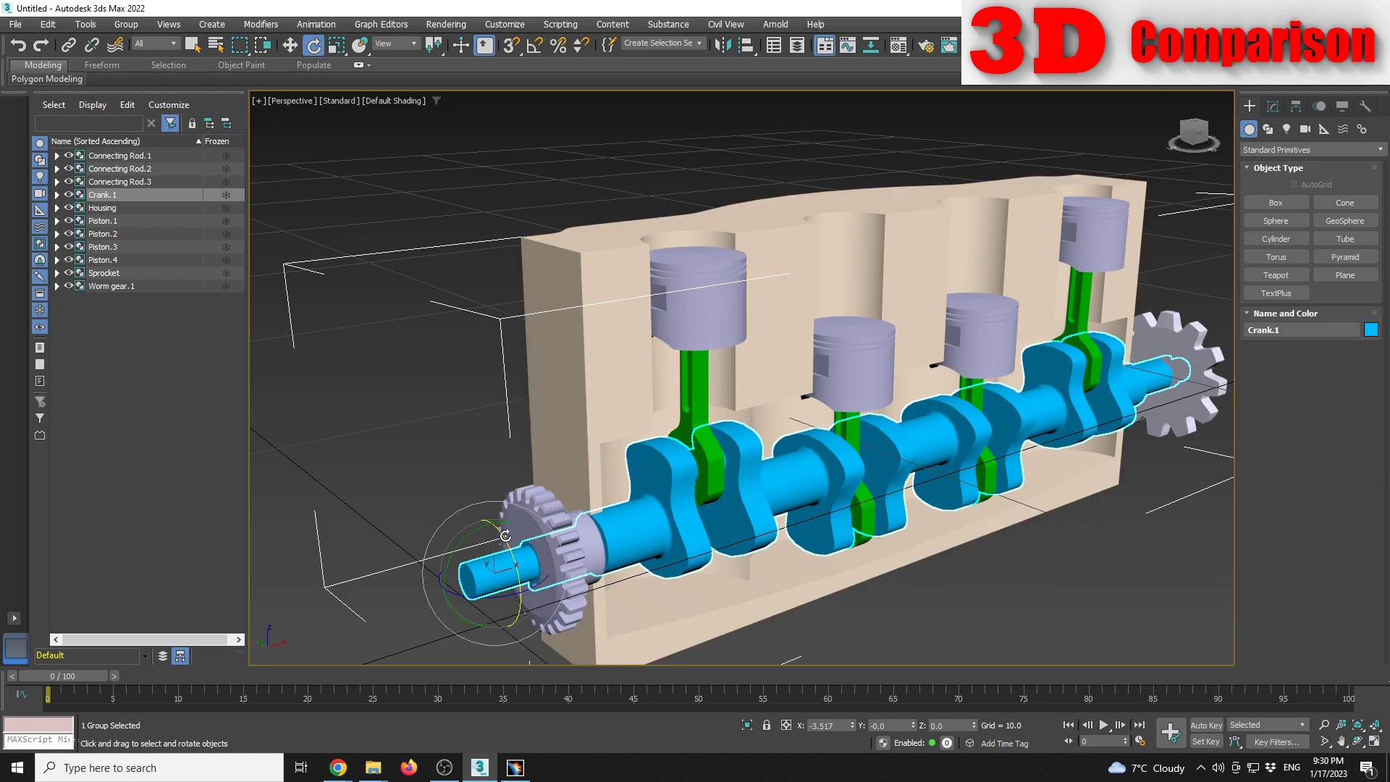
pyautogui.moveTo(506, 536)
pyautogui.mouseDown()
pyautogui.moveTo(507, 523)
pyautogui.moveTo(508, 542)
pyautogui.mouseUp()
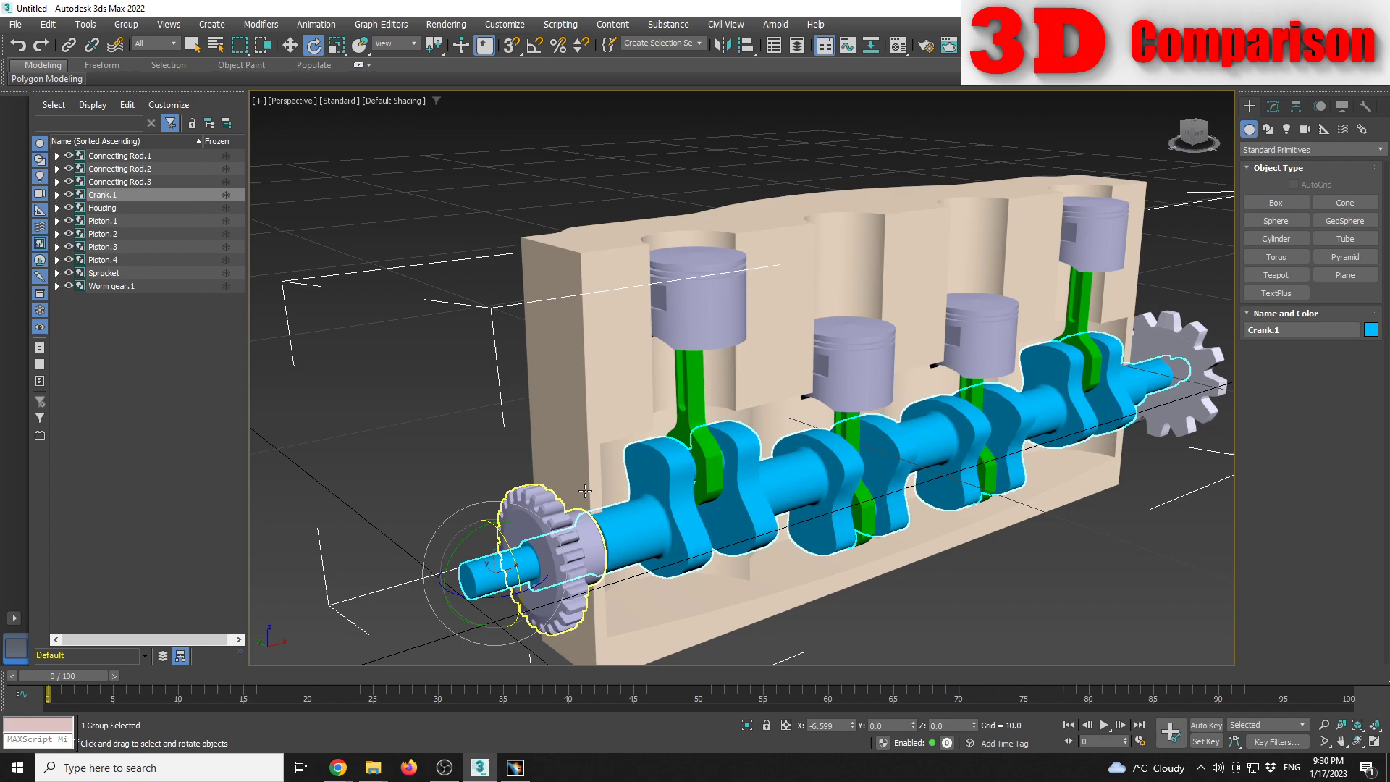
pyautogui.hotkey('ctrl', 'z')
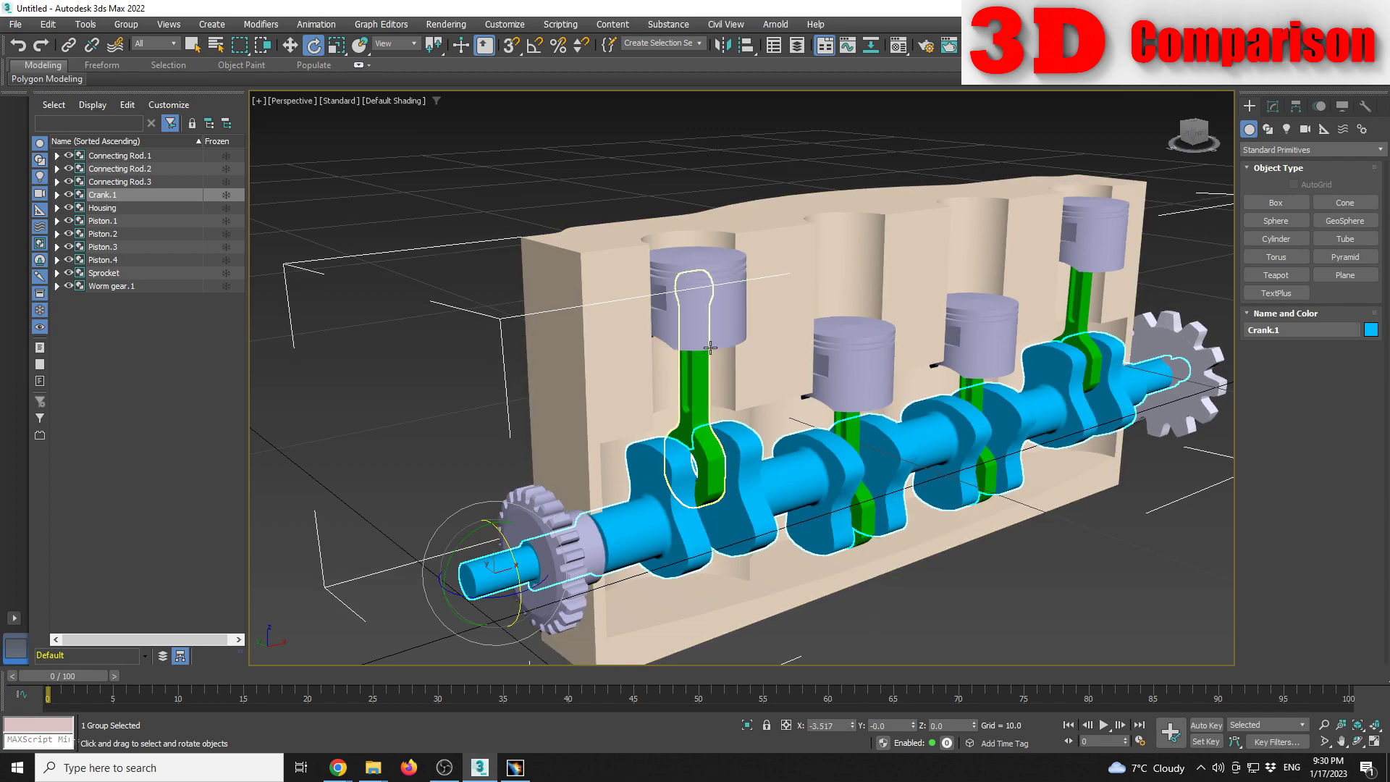
pyautogui.keyDown('alt'); pyautogui.moveTo(804, 319); pyautogui.dragTo(602, 310, button='middle'); pyautogui.keyUp('alt')
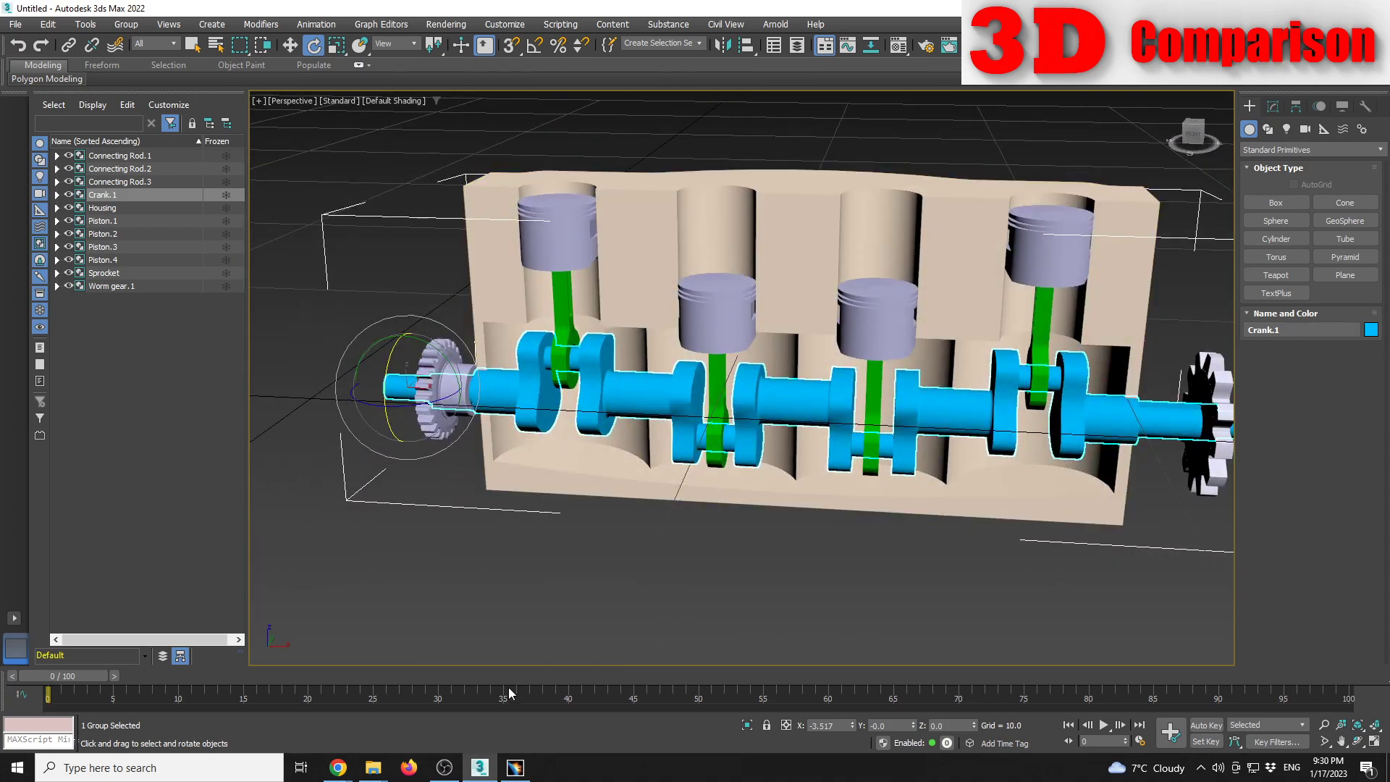
# - Switch to CATIA V5 and open the Cylindrical.1 joint between Piston.4 and Housing to examine its geometry and axis
pyautogui.click(518, 769)
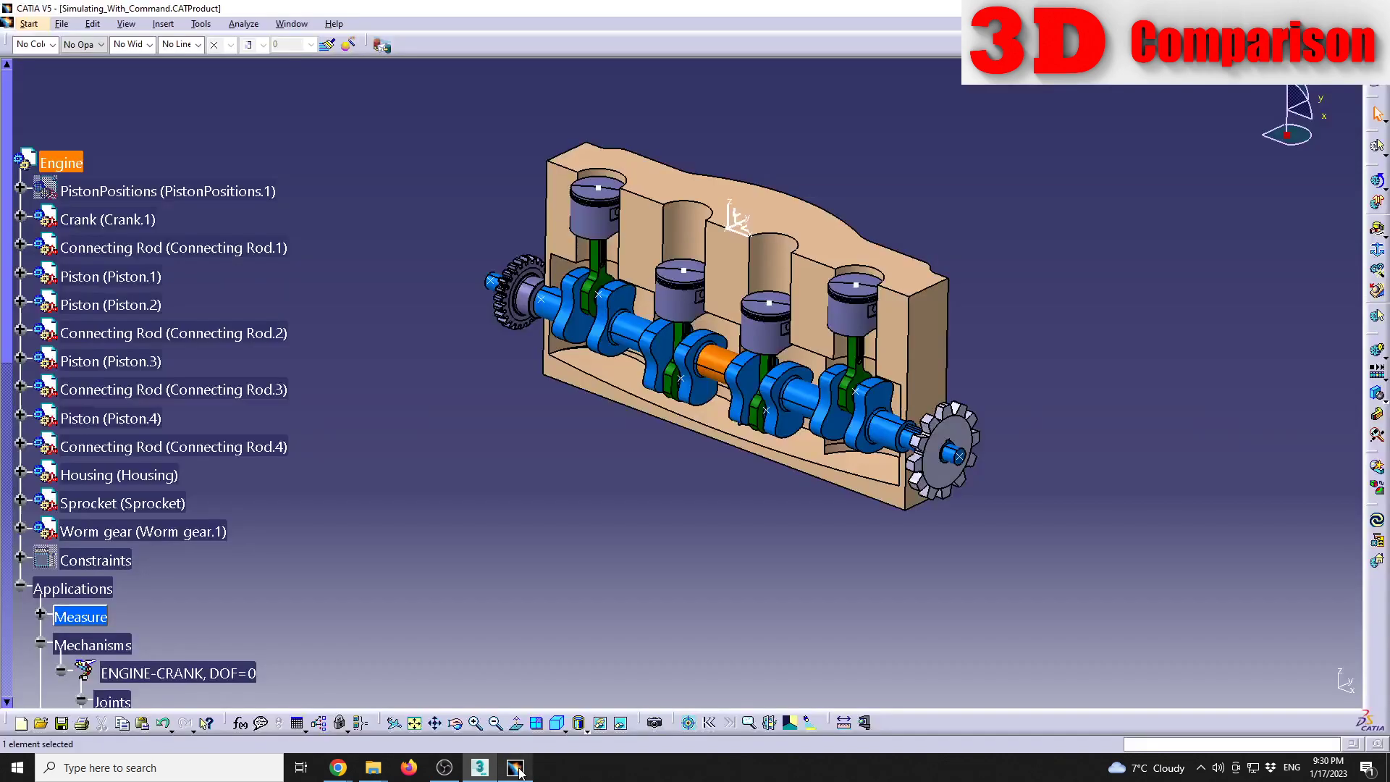
pyautogui.scroll(-7, 435, 441)
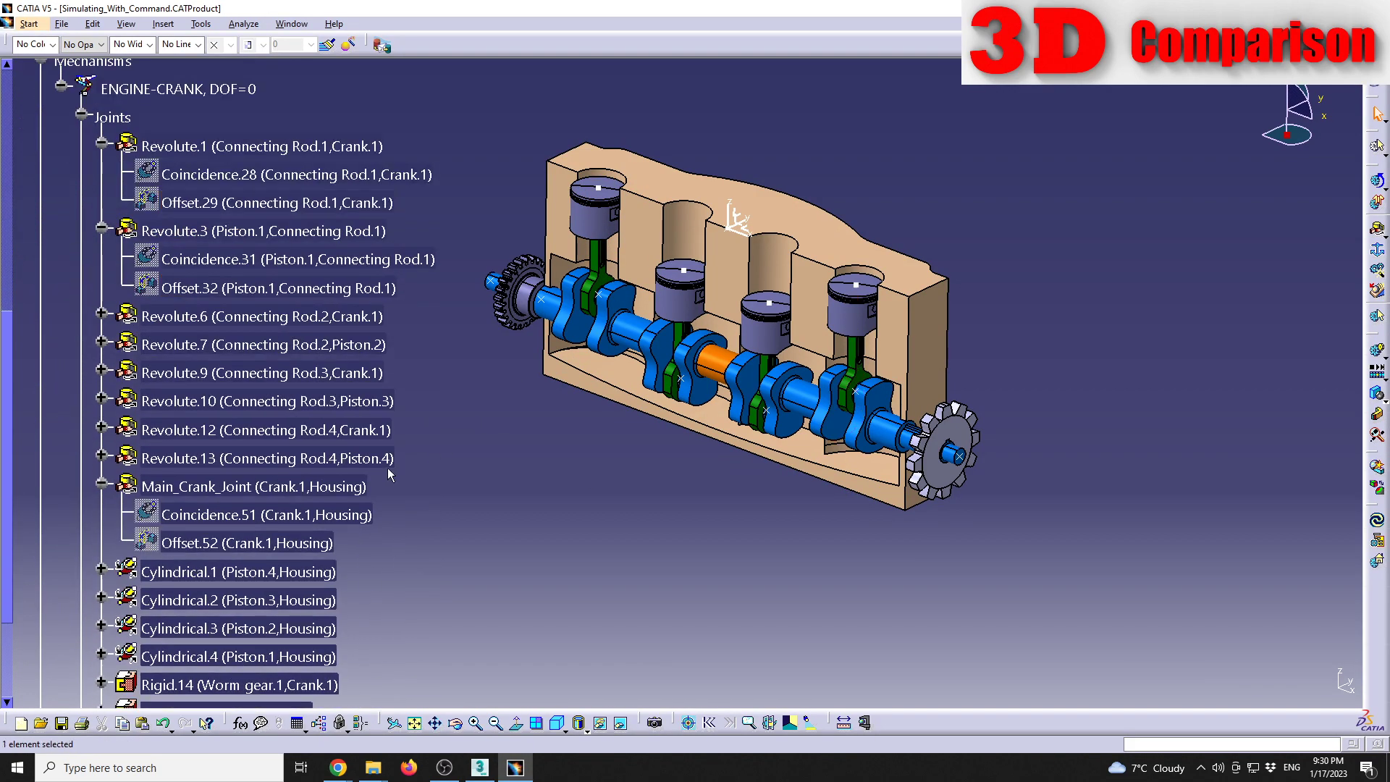
pyautogui.scroll(-3, 388, 468)
pyautogui.doubleClick(270, 450)
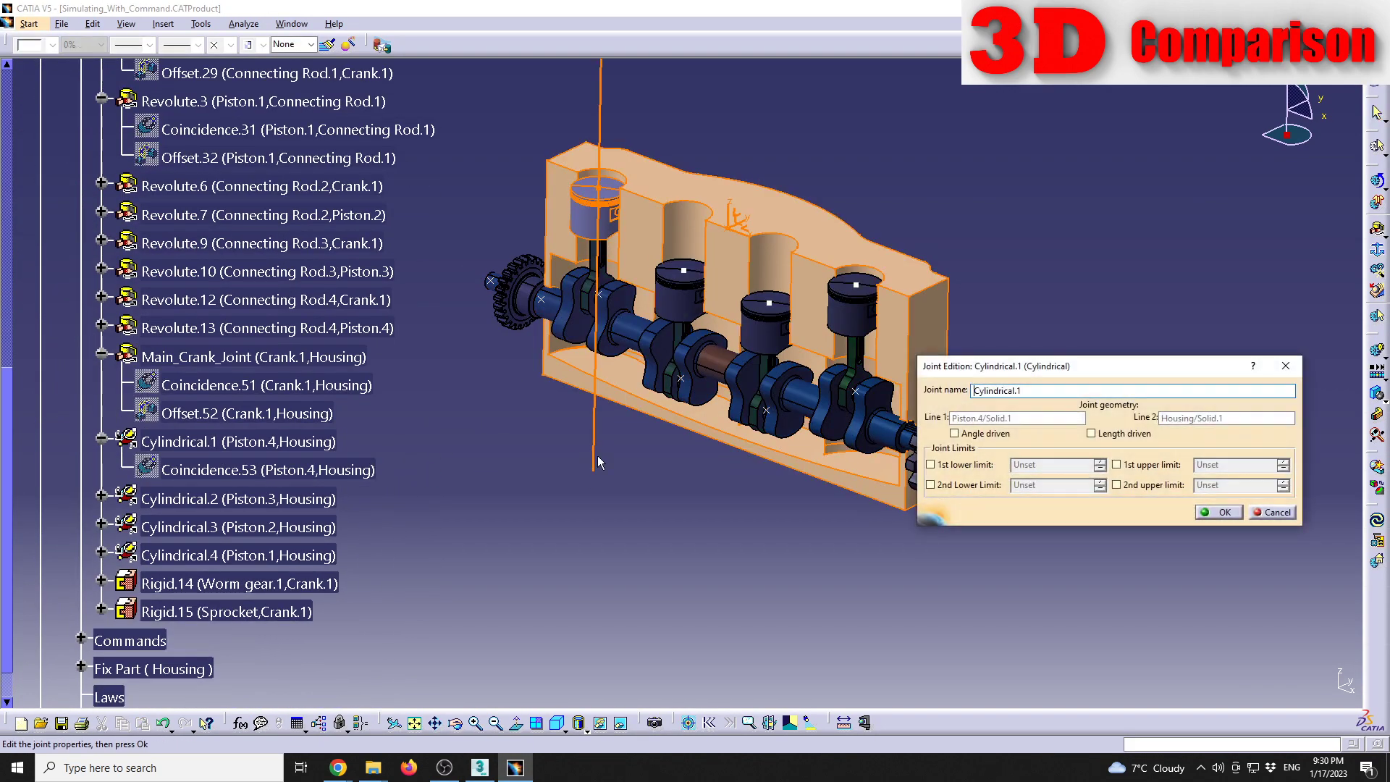
pyautogui.moveTo(610, 439); pyautogui.dragTo(860, 382, button='middle')
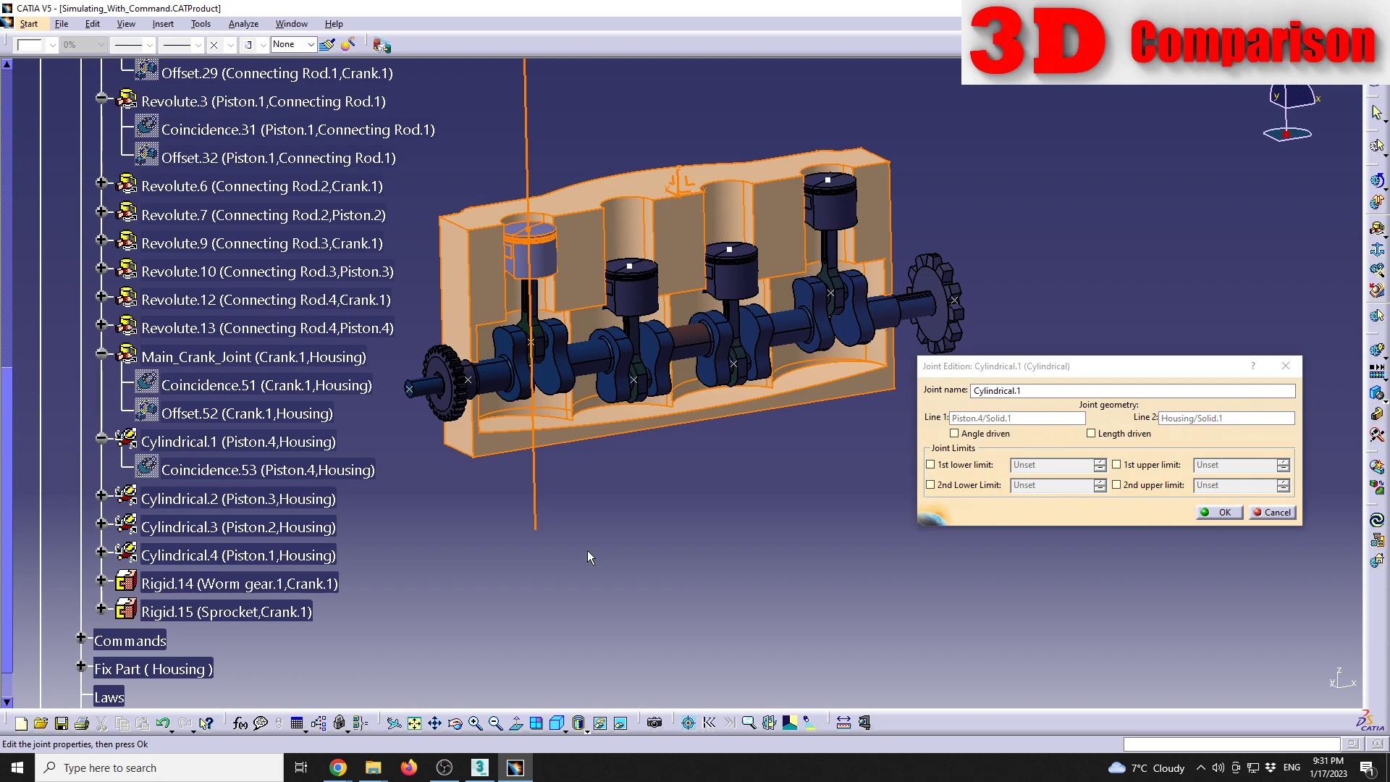
# - Switch to Chrome and bring up the YouTube Studio channel dashboard
pyautogui.moveTo(338, 767)
pyautogui.click(492, 692)
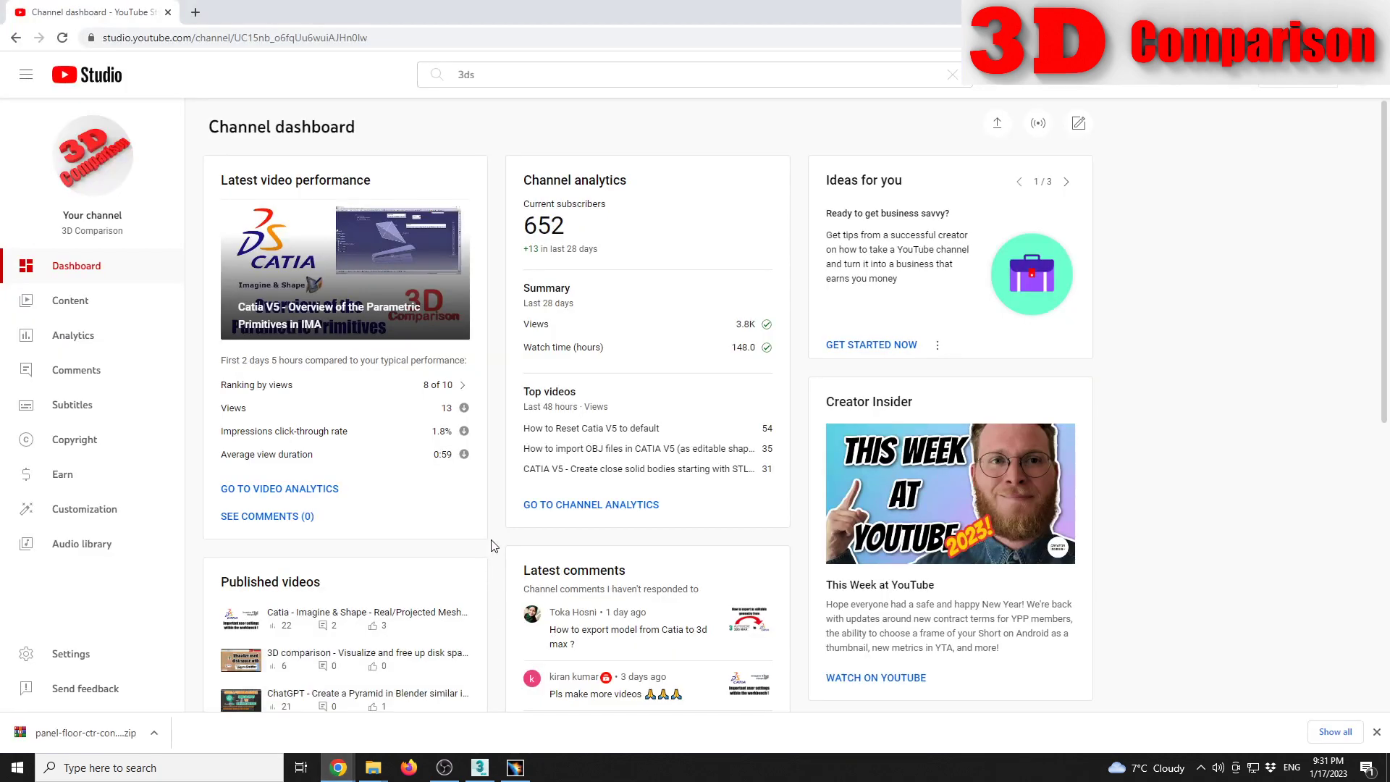